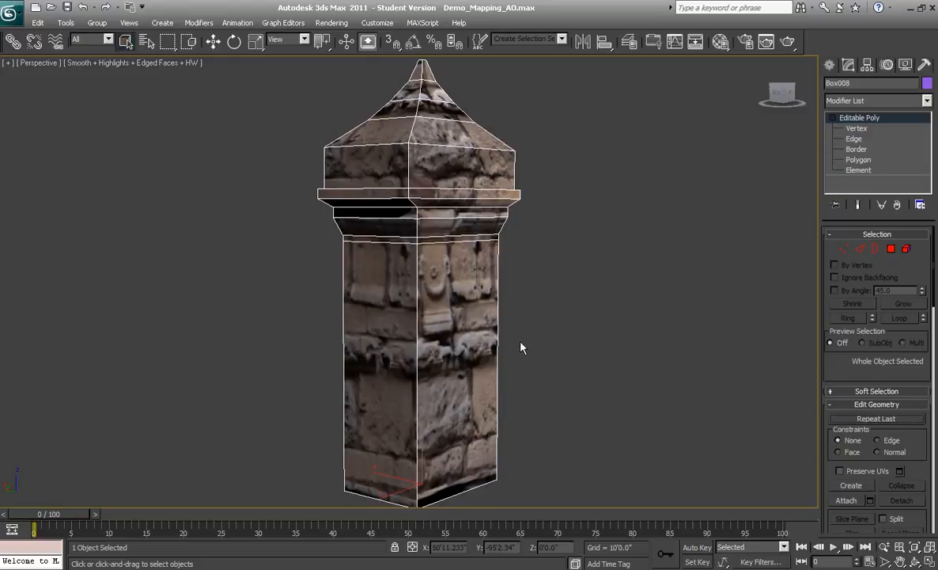
Enter Polygon level on the tower and select the polygons that face the Left view.
middle_drag(521, 346, 538, 341)
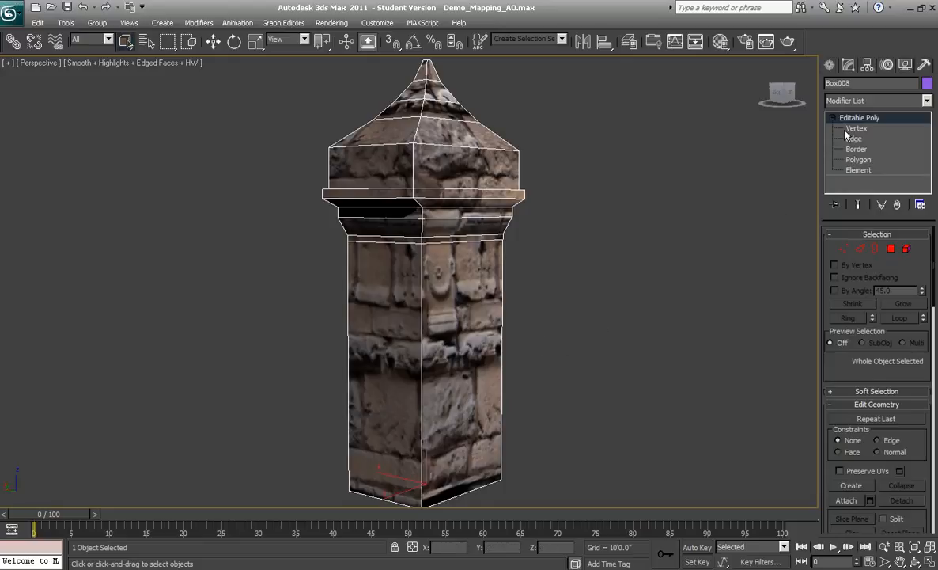
click(859, 159)
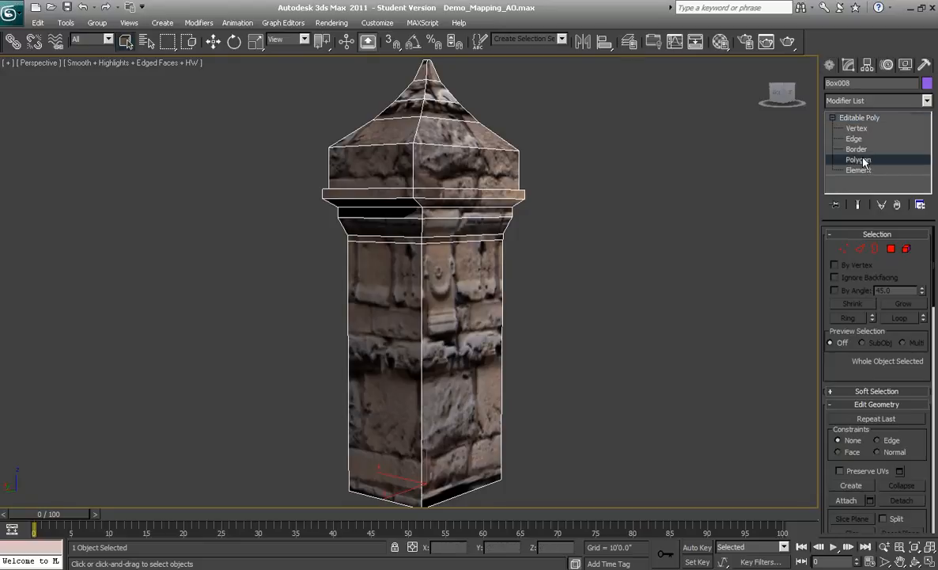
key(ctrl+a)
key(l)
scroll(564, 232, up, 2)
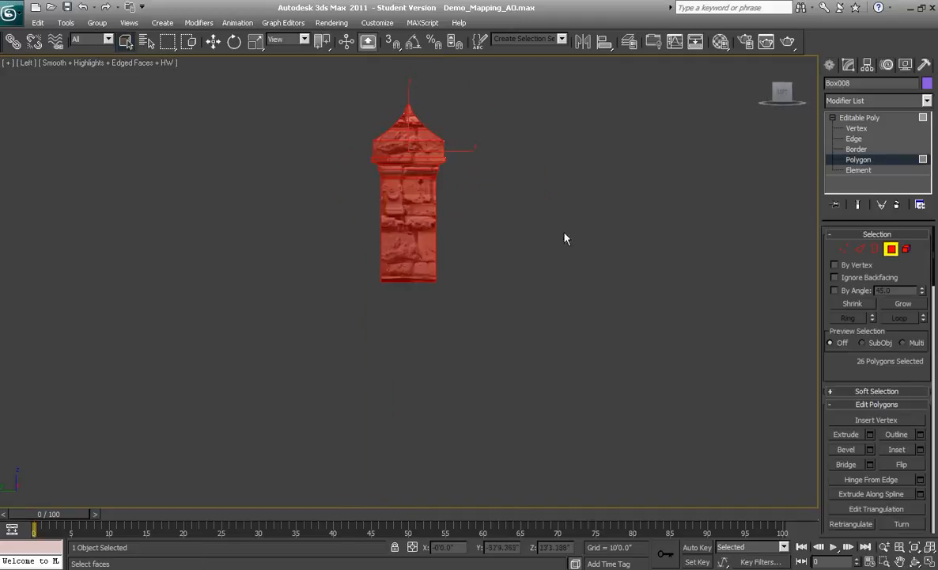
scroll(568, 333, up, 2)
middle_drag(565, 232, 567, 356)
scroll(566, 341, up, 1)
scroll(564, 319, down, 2)
scroll(563, 323, up, 2)
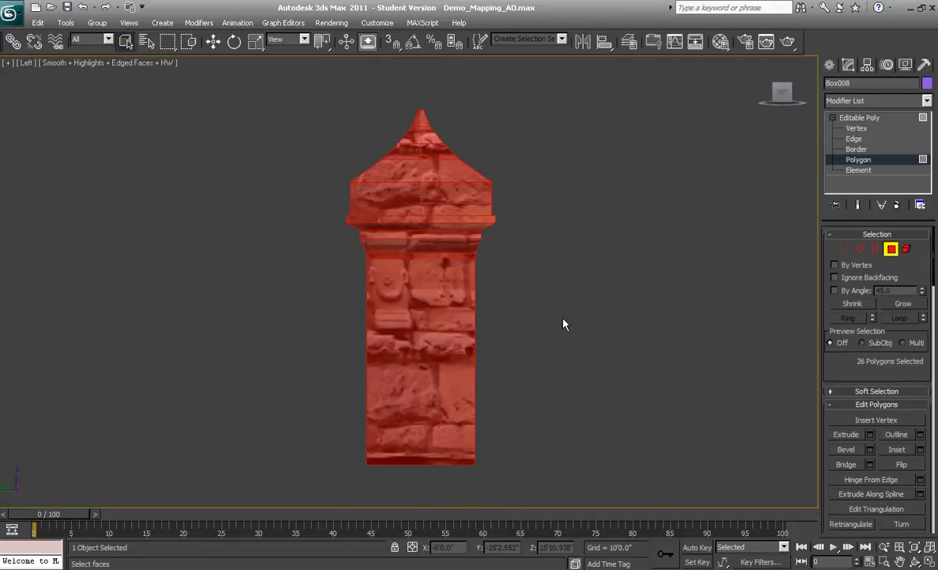
middle_drag(560, 303, 569, 425)
key(f)
key(l)
key(z)
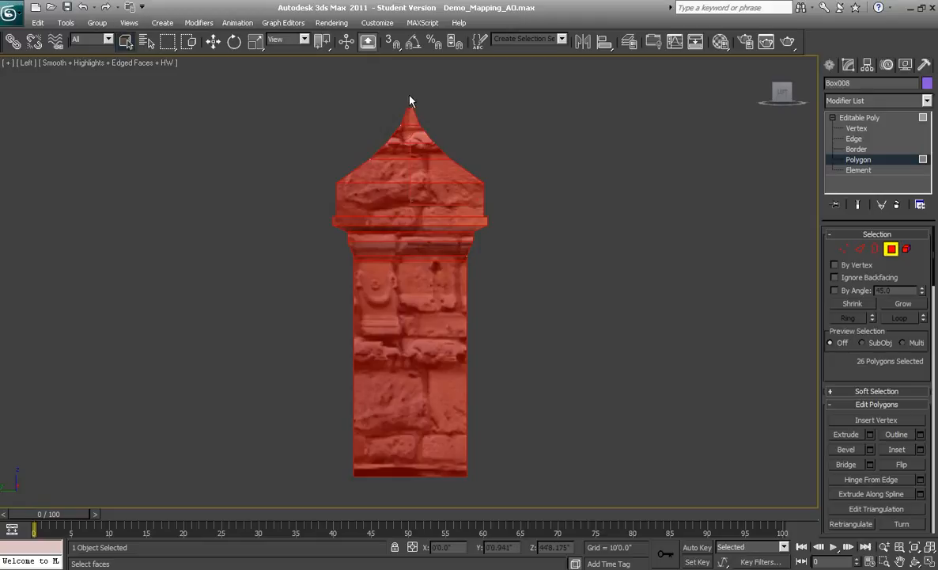
Switch to the Front view and select the tower polygons that face it in place of the side polygons.
alt+middle_drag(412, 475, 475, 421)
key(f)
mouse_move(434, 262)
middle_down()
mouse_move(434, 188)
mouse_move(431, 263)
middle_up()
scroll(435, 206, up, 4)
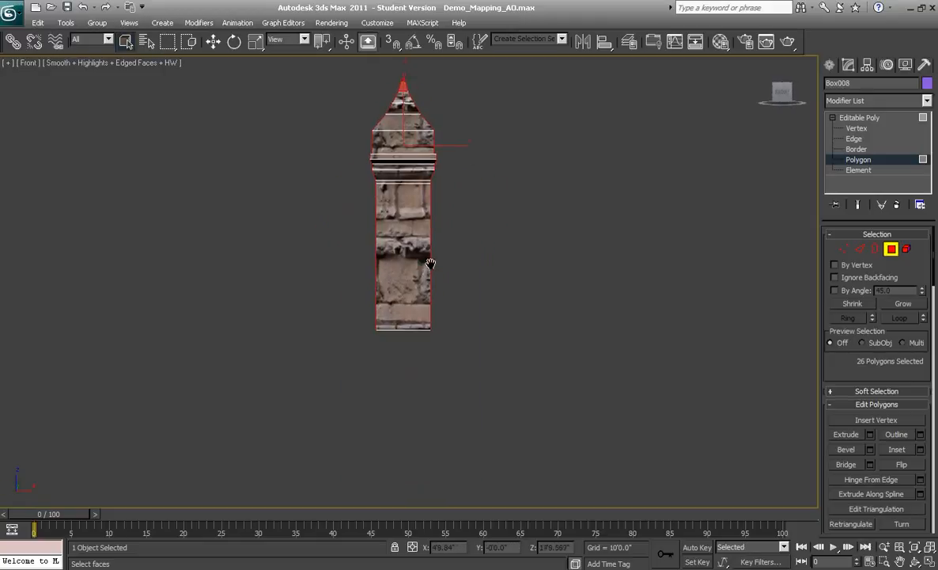
scroll(430, 263, up, 2)
click(401, 99)
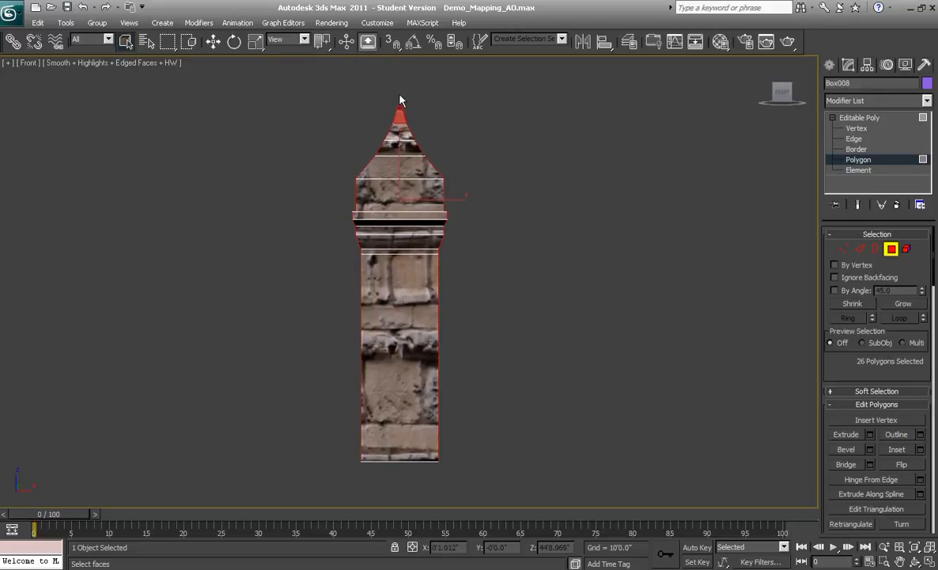
click(402, 485)
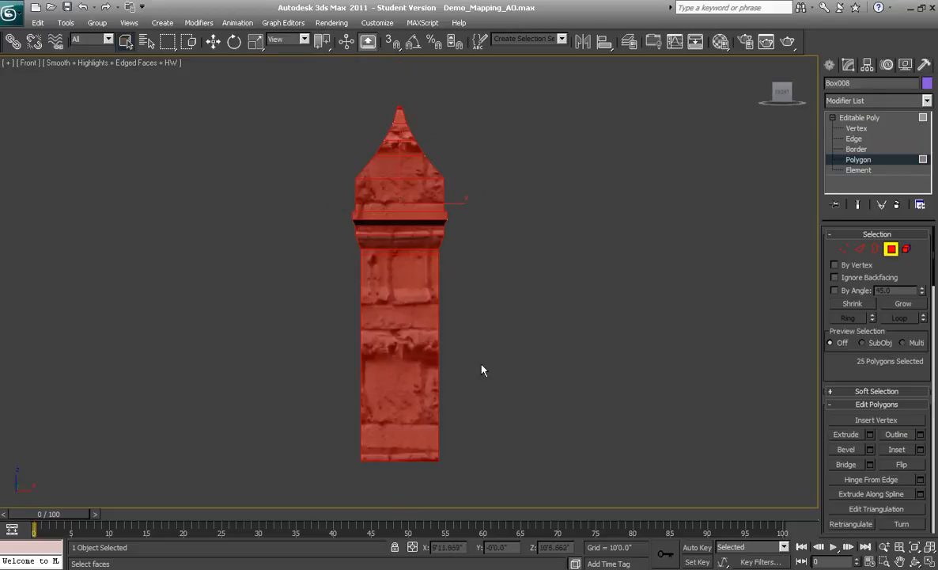
alt+middle_drag(586, 360, 639, 373)
key(f)
scroll(584, 381, up, 7)
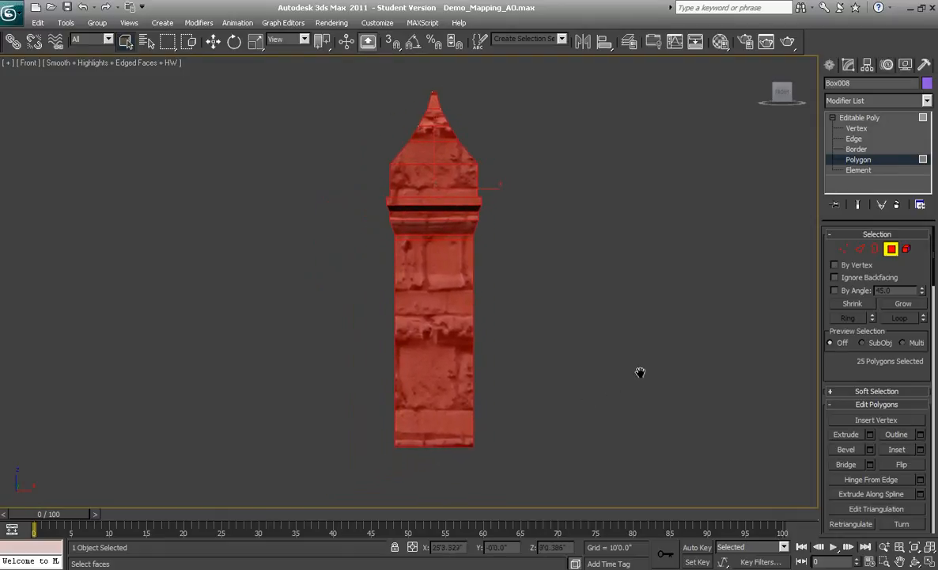
Add an Unwrap UVW modifier to the selected front polygons and enter its Face level.
click(927, 101)
drag(929, 146, 926, 451)
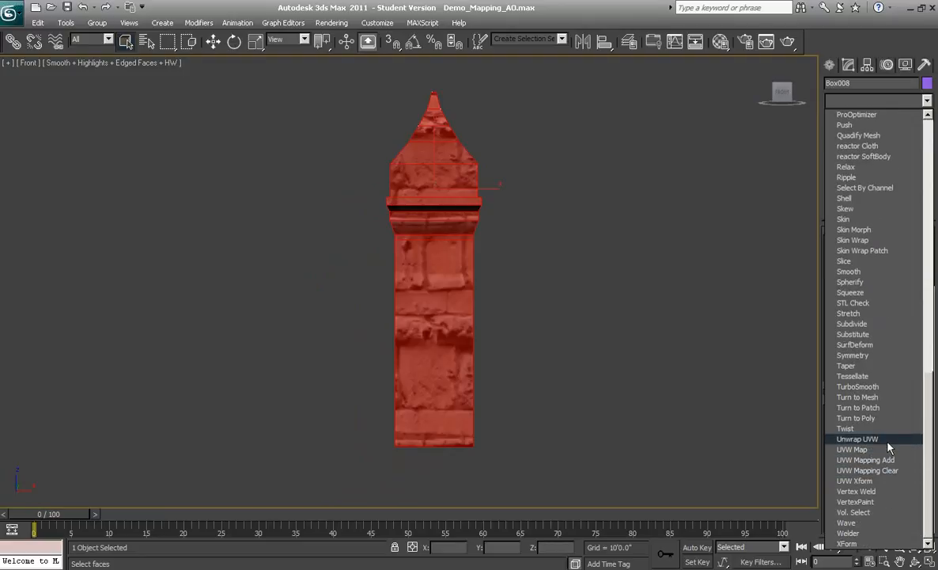
click(857, 439)
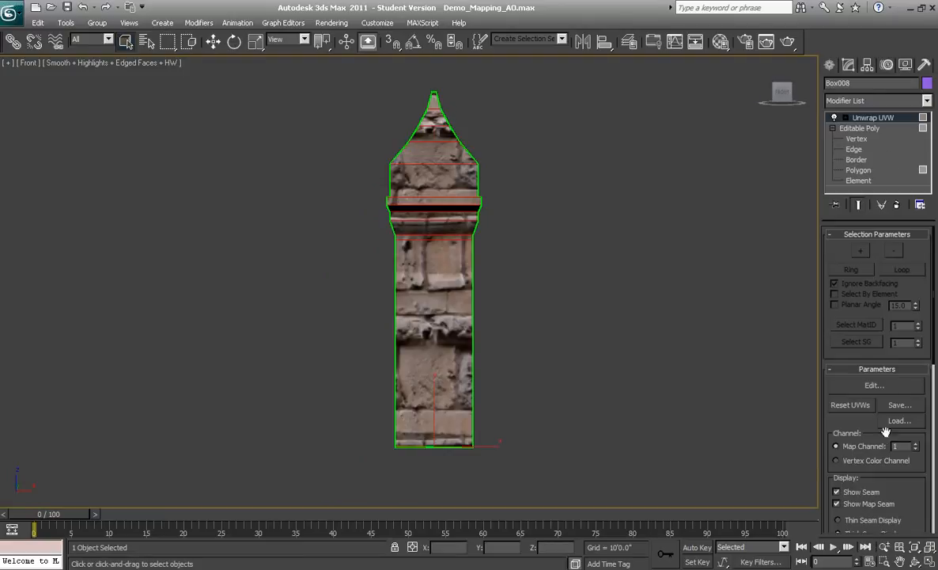
click(845, 118)
click(866, 149)
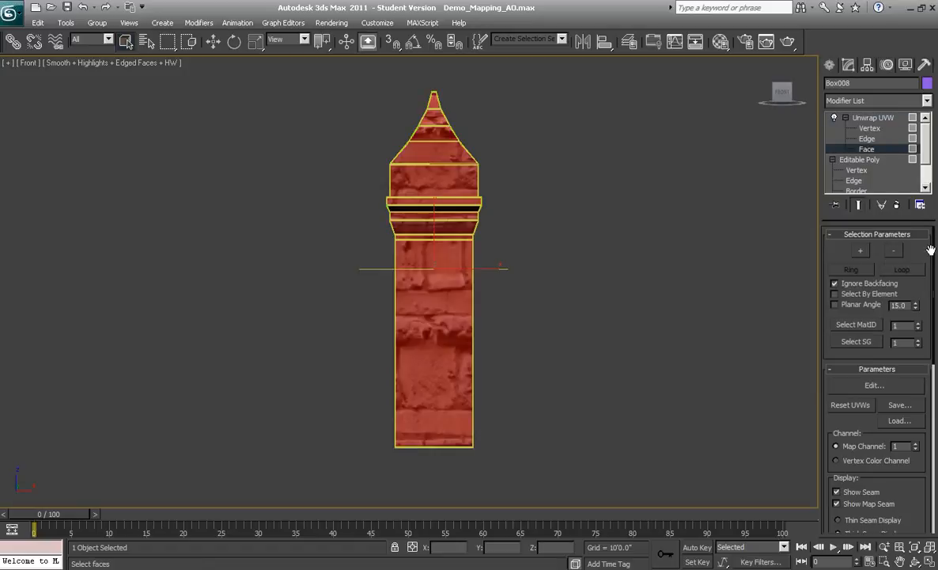
Apply a Planar mapping to the selected faces and align it to the Front view.
scroll(932, 237, down, 1)
scroll(905, 329, down, 10)
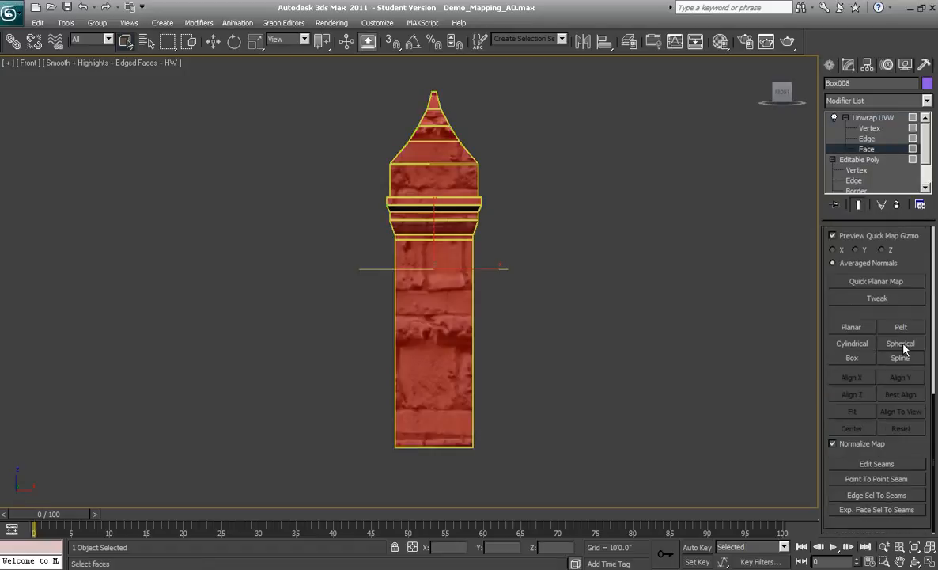
click(853, 328)
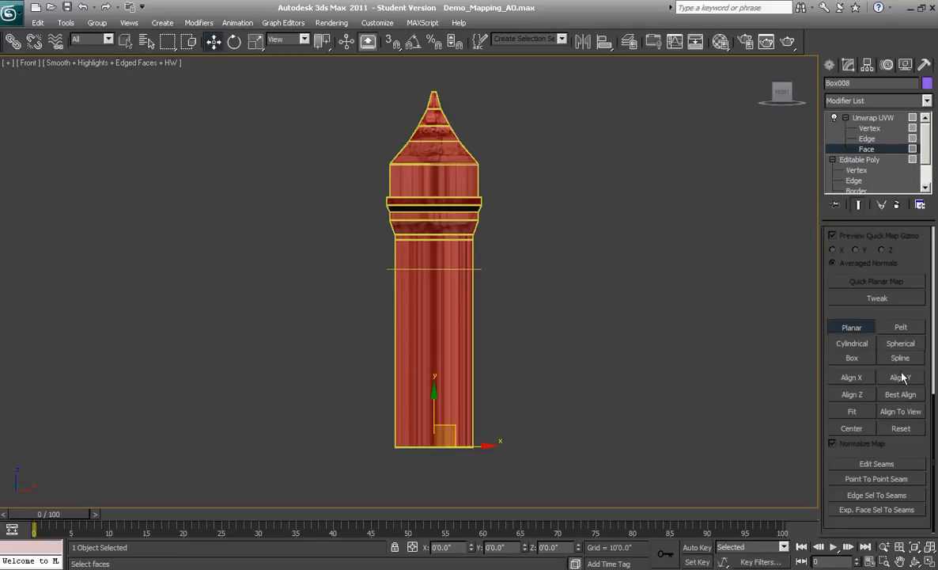
click(893, 413)
middle_drag(602, 286, 589, 307)
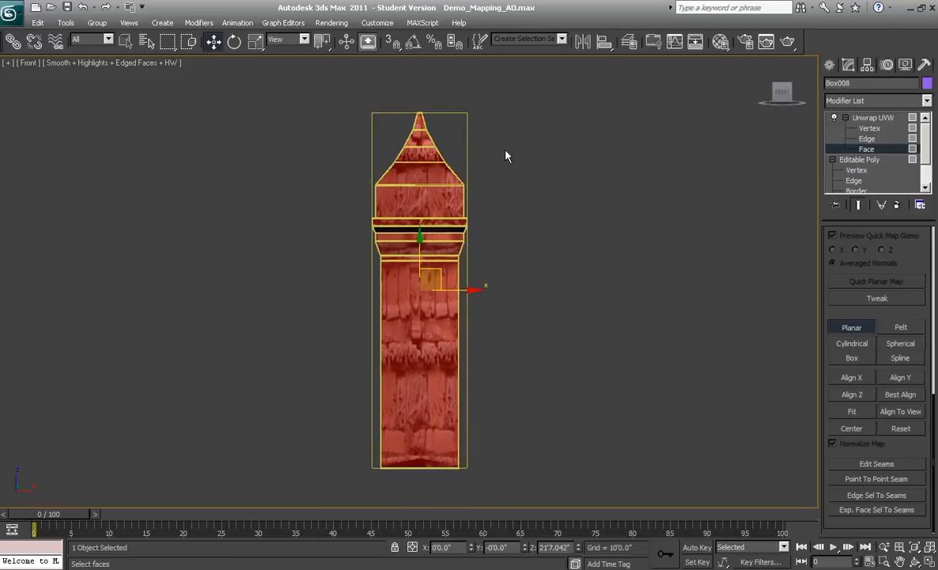
middle_drag(508, 153, 519, 146)
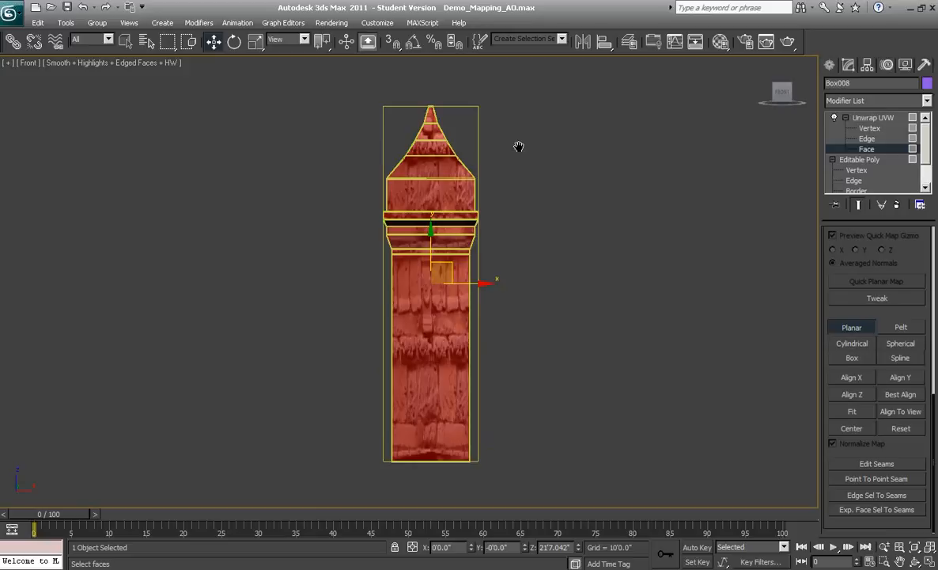
Collapse the tower's whole modifier stack into an Editable Poly and accept the warning.
right_click(868, 149)
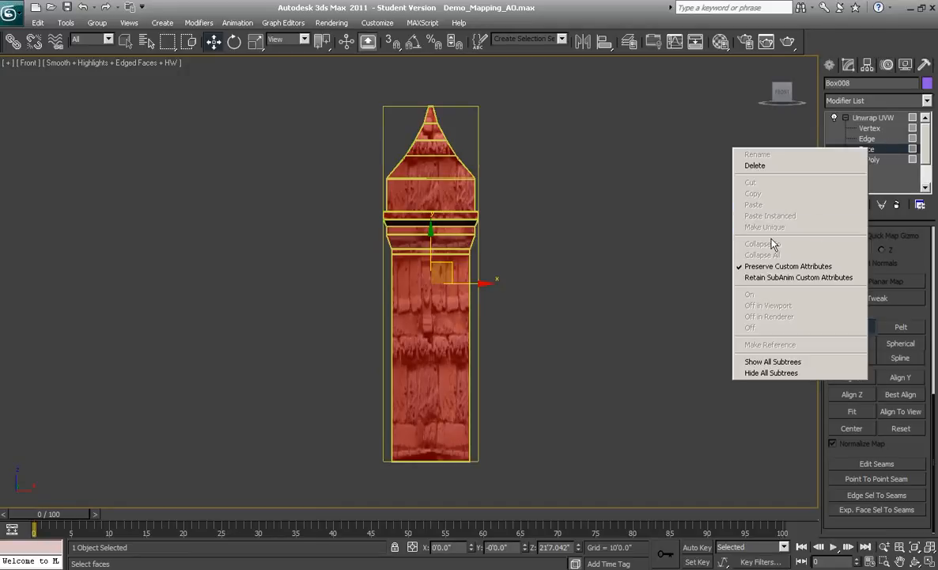
right_click(870, 116)
click(764, 212)
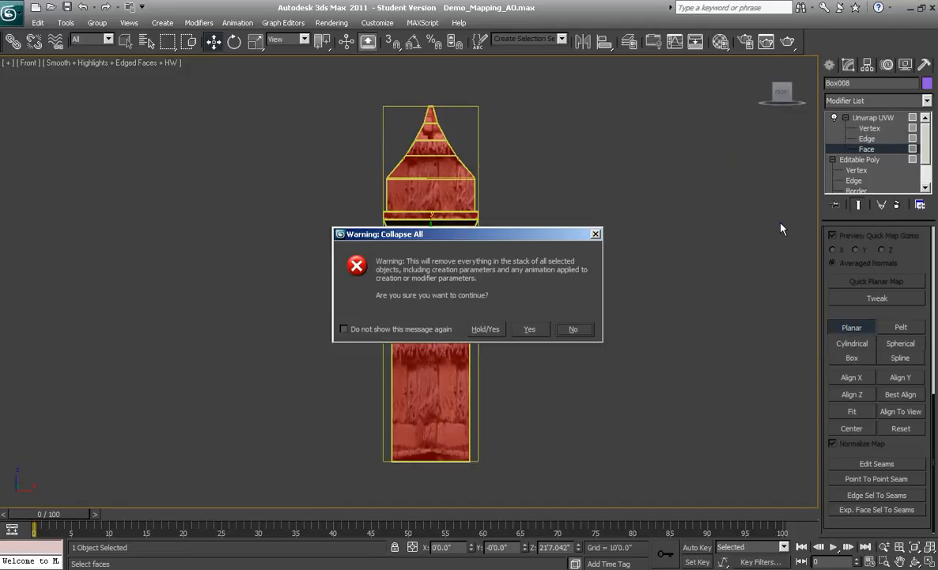
click(525, 329)
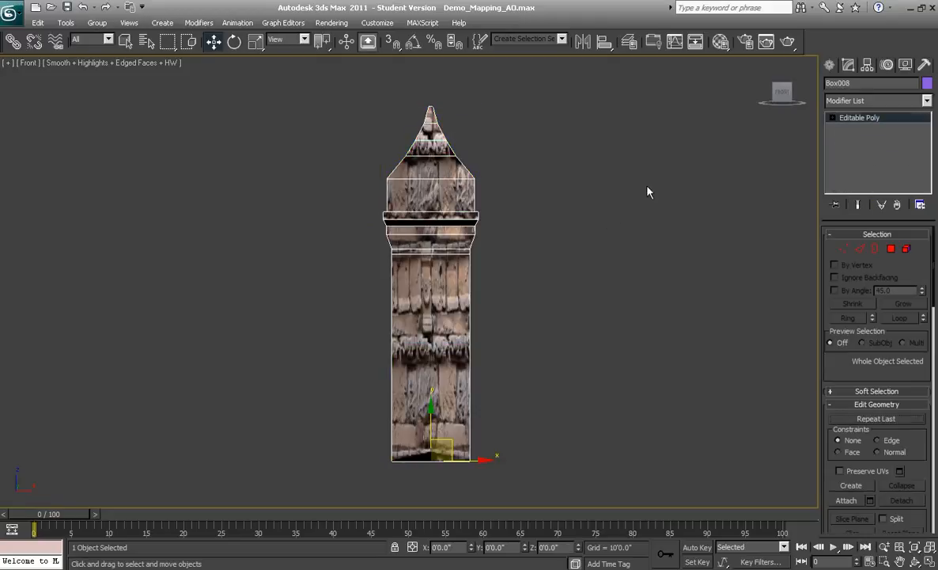
Return to the tower's selected polygons, add a new Unwrap UVW modifier and enter its Face level.
click(833, 117)
key(4)
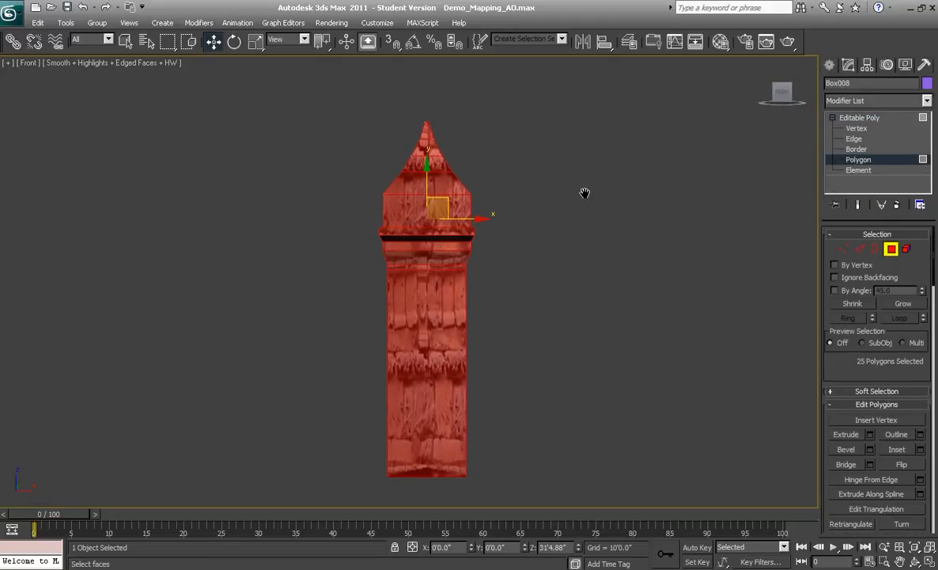
click(927, 103)
drag(931, 127, 932, 432)
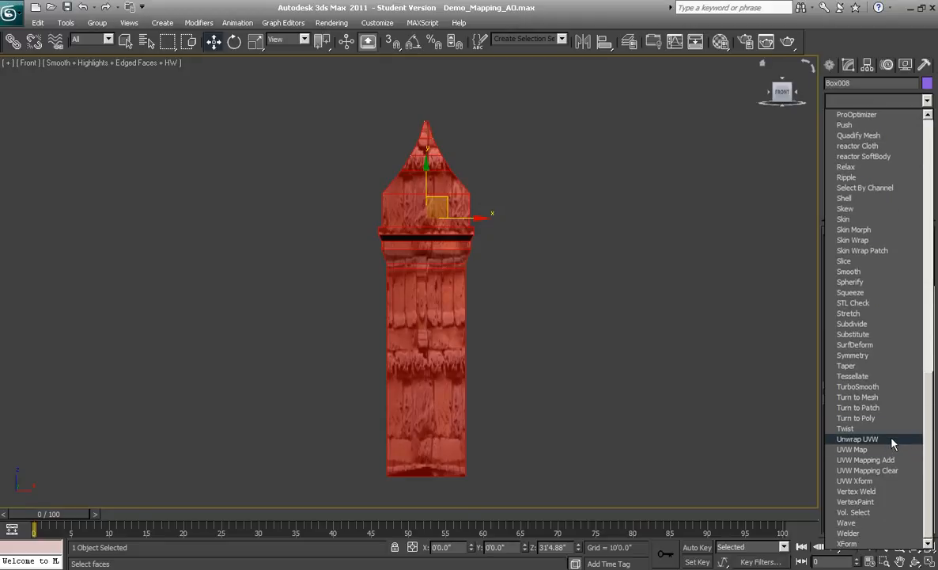
click(858, 438)
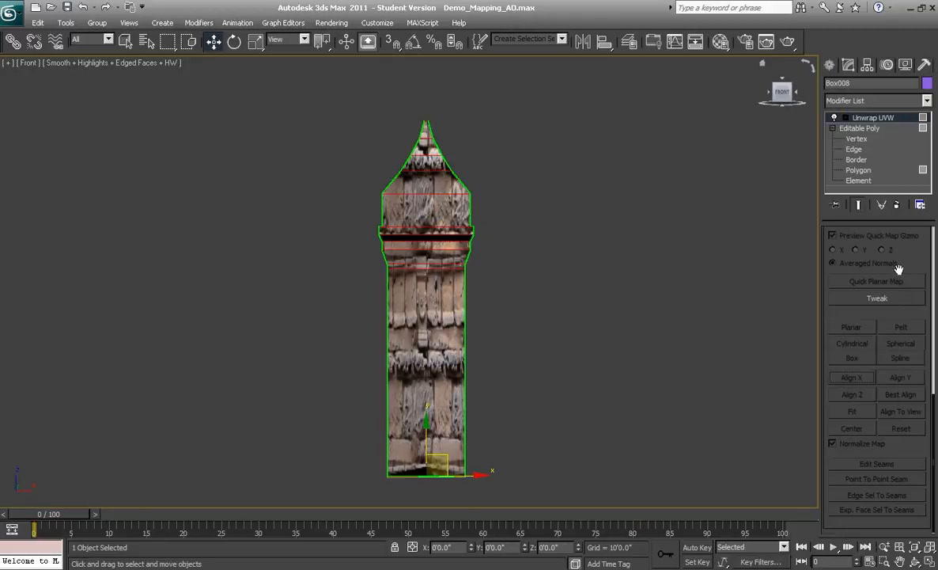
scroll(917, 340, up, 8)
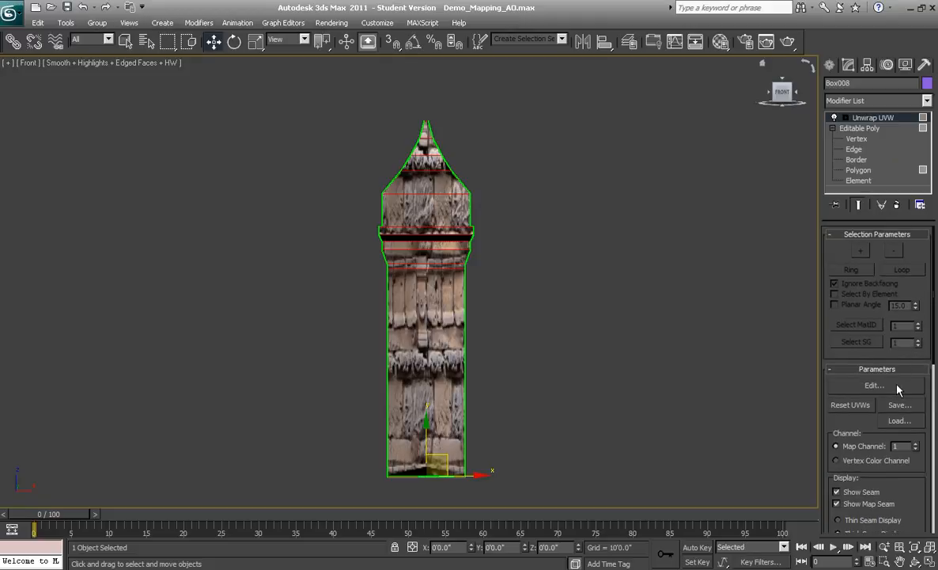
click(846, 117)
click(867, 149)
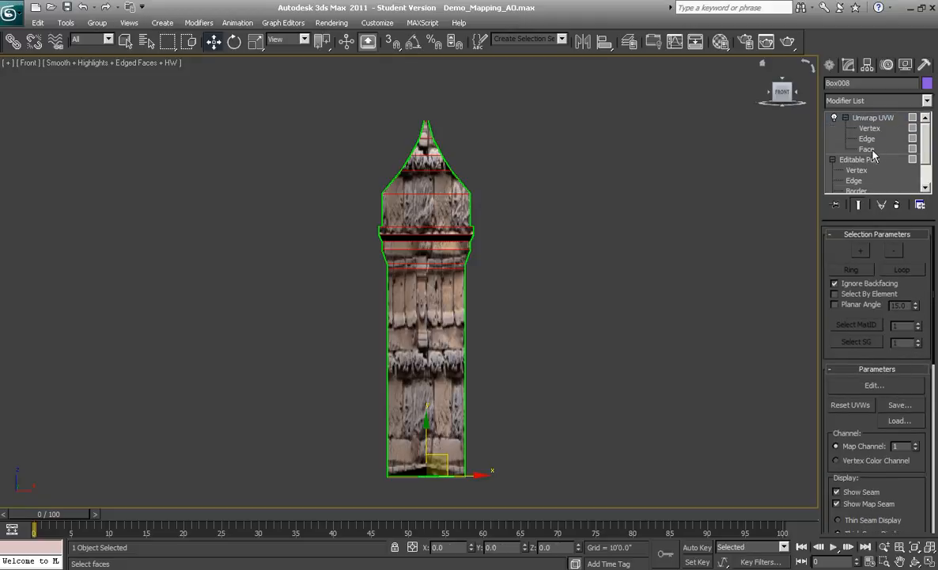
Open the Edit UVWs editor to show the planar-mapped front faces over the checker pattern.
click(875, 385)
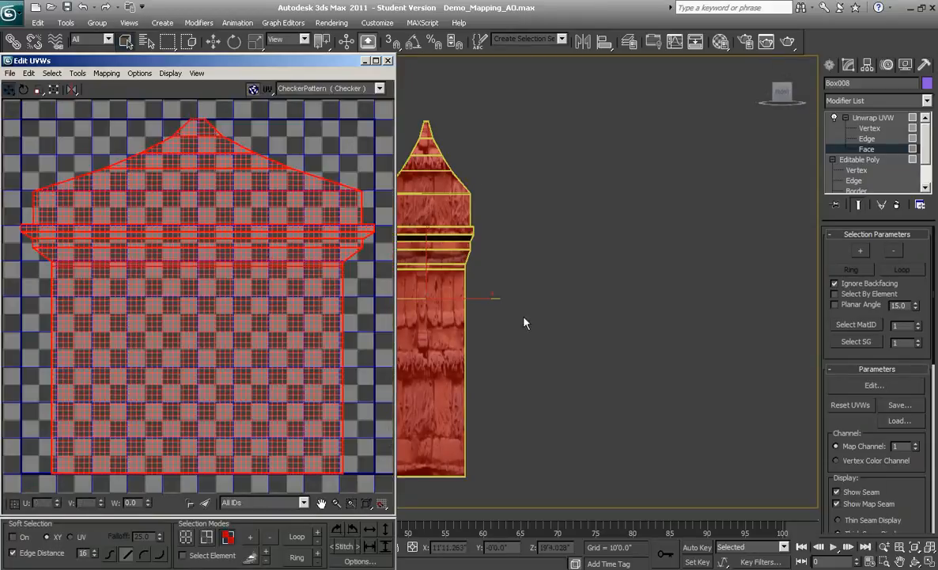
middle_drag(311, 145, 335, 131)
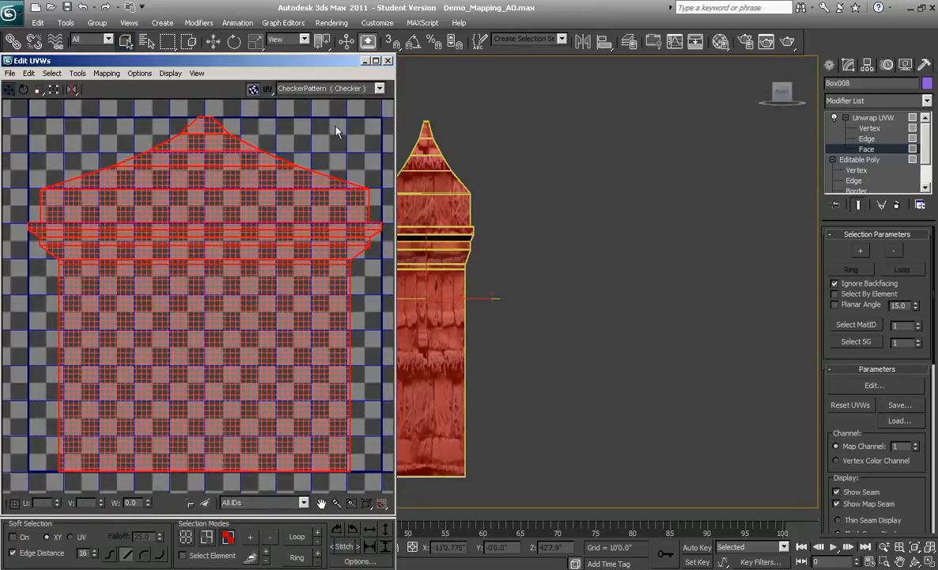
scroll(335, 129, down, 4)
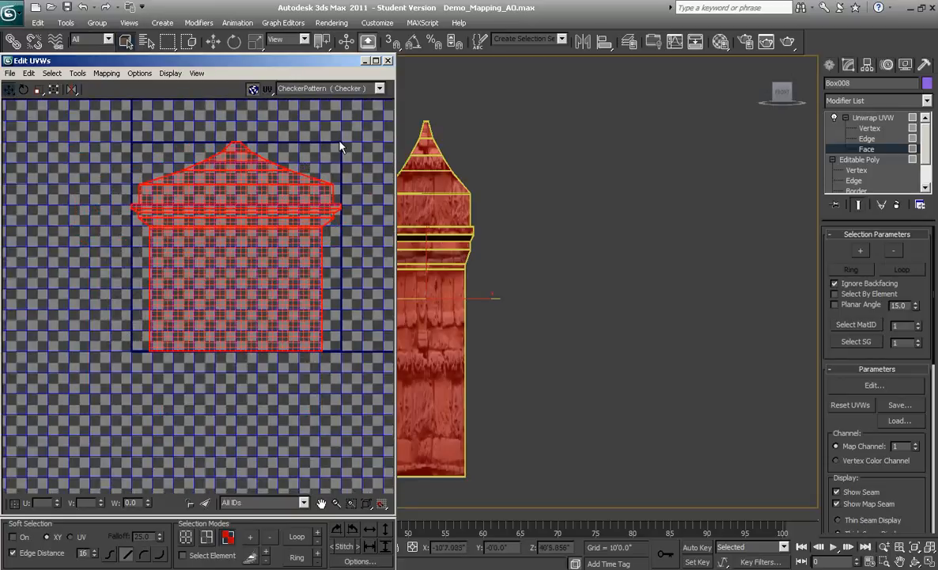
middle_drag(341, 148, 326, 166)
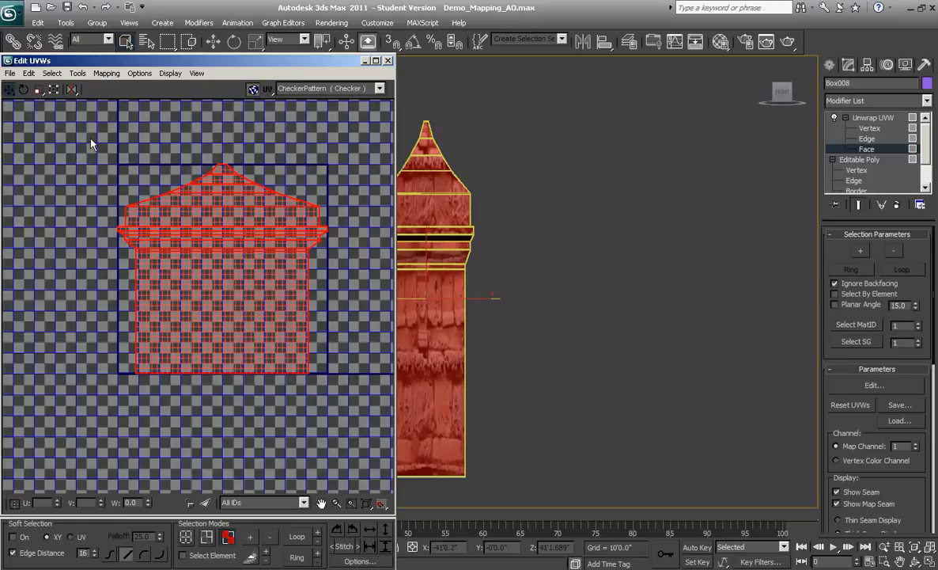
Select all the UV vertices, scale them down toward the UV square's lower-left corner in Freeform mode, and inspect the tower's texture.
drag(87, 143, 350, 373)
click(186, 538)
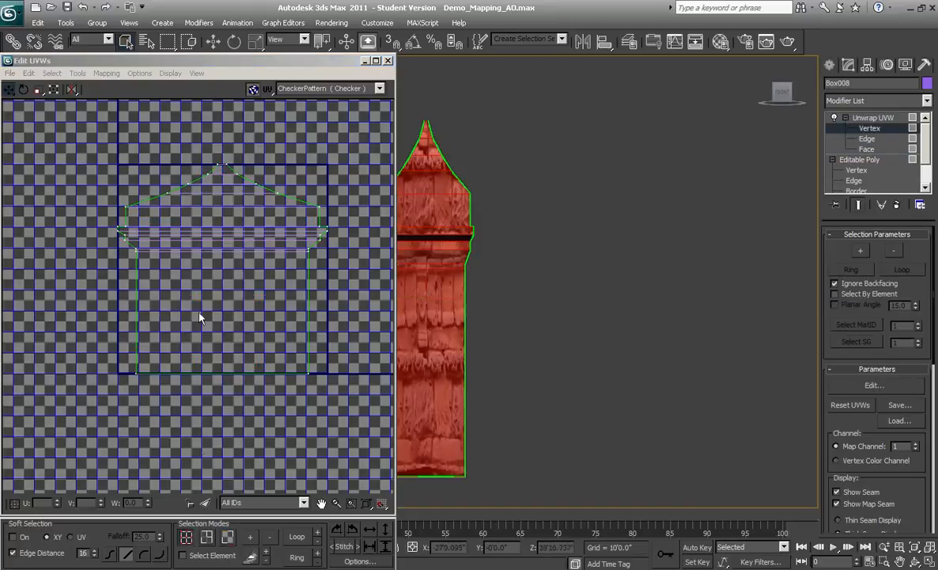
drag(97, 148, 379, 453)
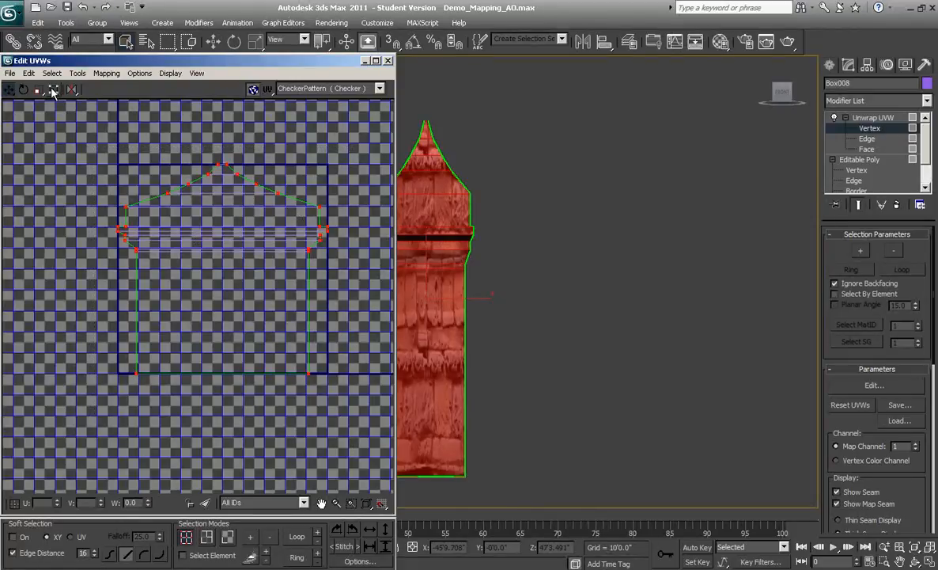
click(53, 89)
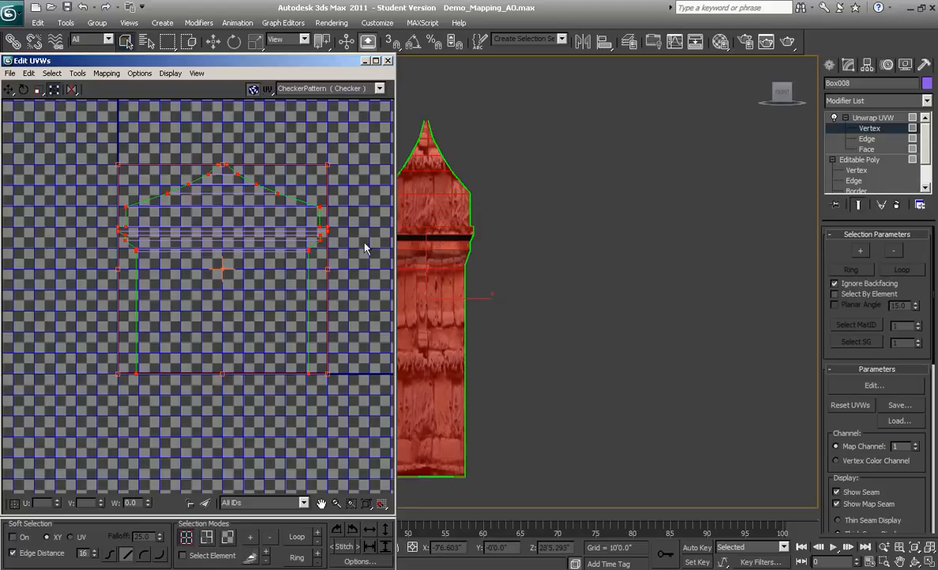
drag(327, 165, 247, 212)
middle_drag(505, 278, 647, 282)
alt+middle_drag(562, 330, 312, 268)
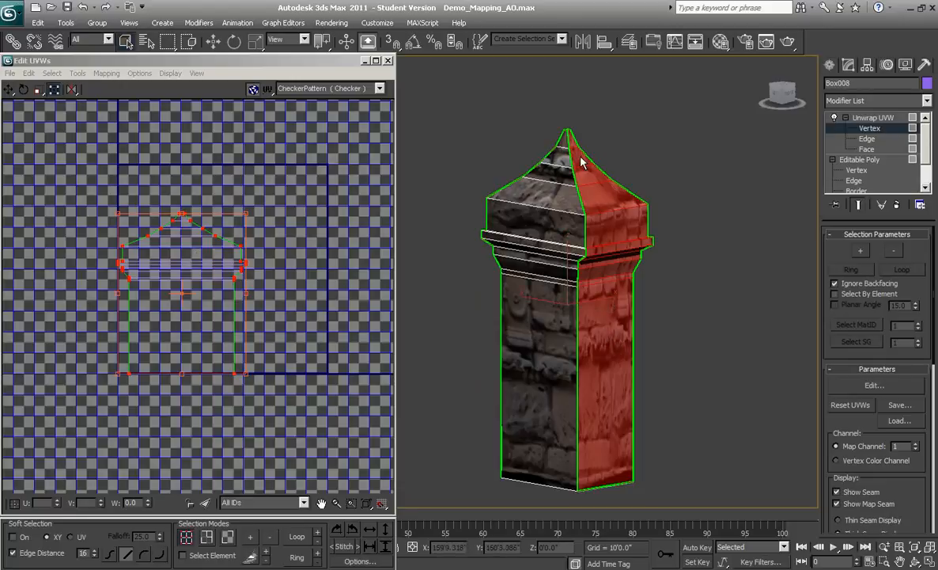
middle_drag(550, 379, 521, 358)
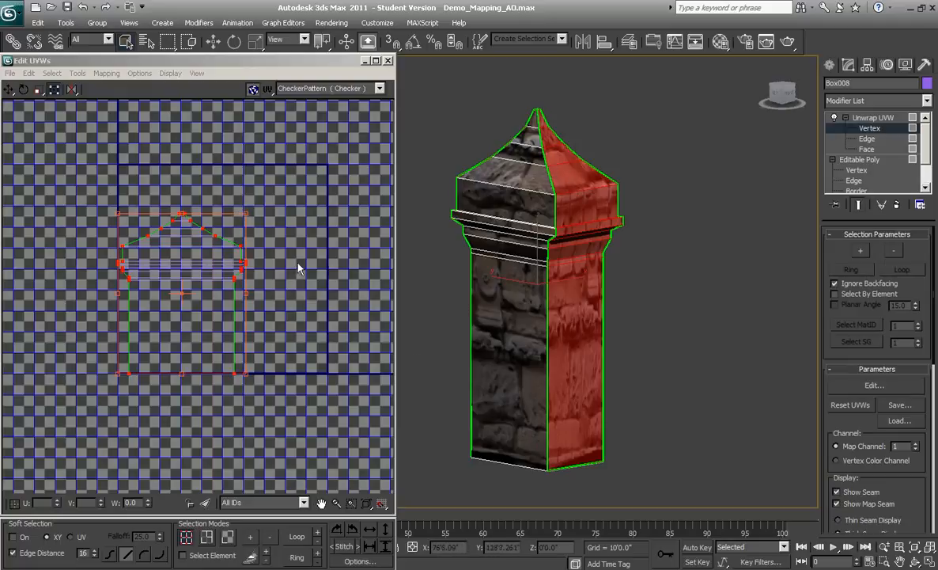
scroll(275, 238, up, 5)
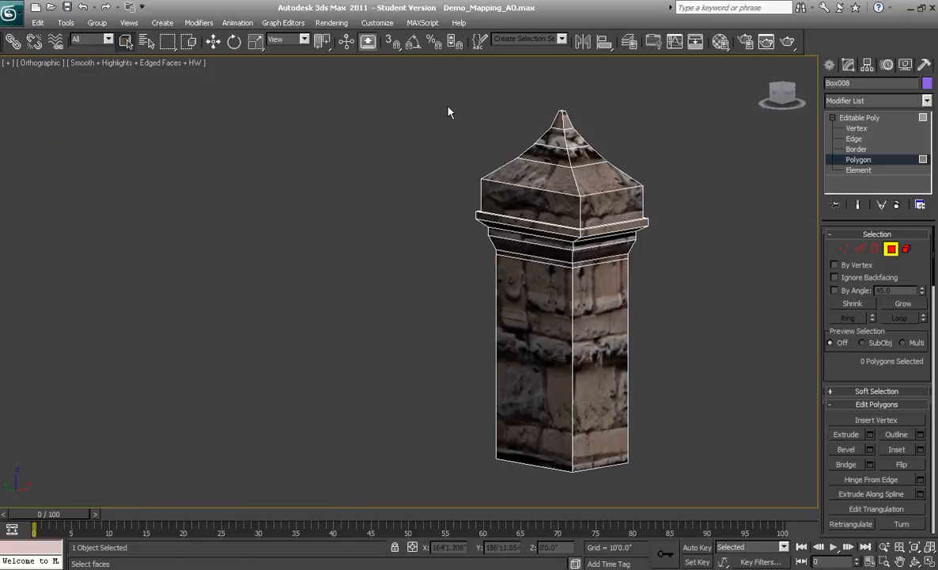
Select all the tower's polygons, add an Unwrap UVW modifier and open the Edit UVWs editor to show the whole layout.
drag(447, 90, 683, 496)
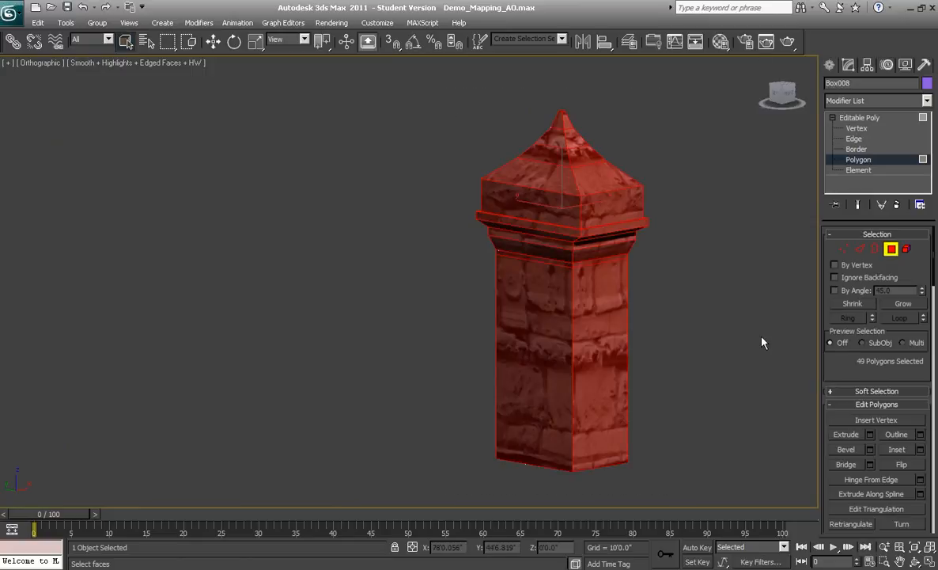
click(924, 101)
scroll(879, 443, down, 15)
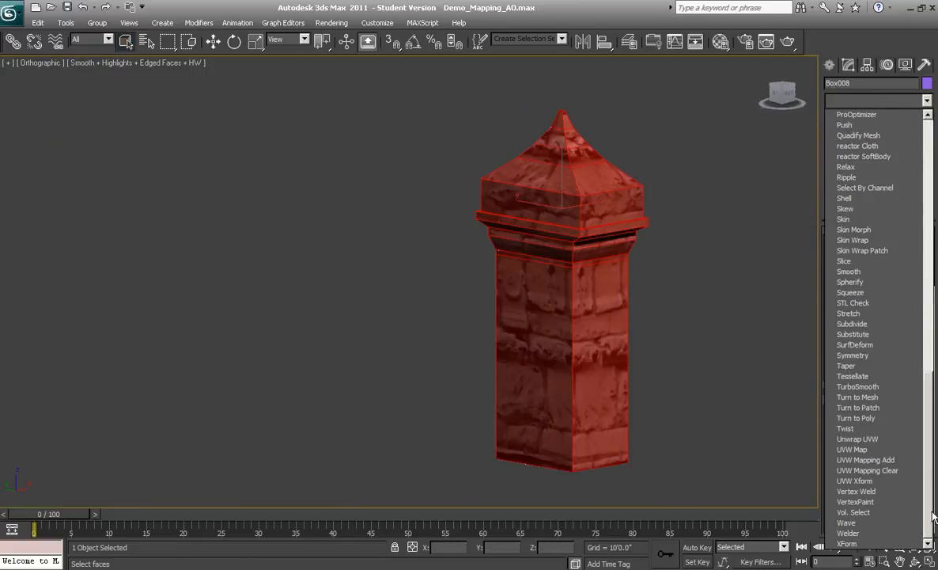
click(880, 440)
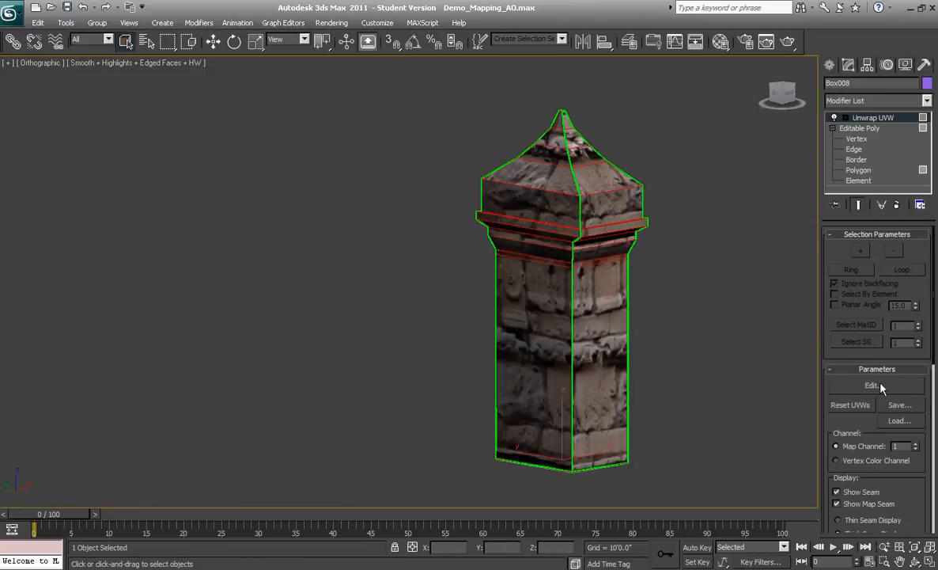
click(872, 386)
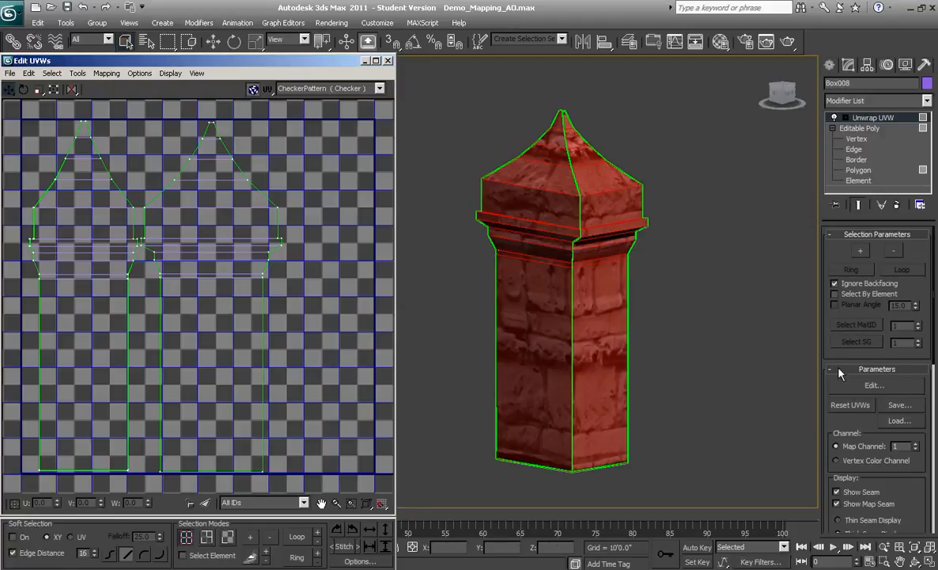
drag(264, 56, 312, 18)
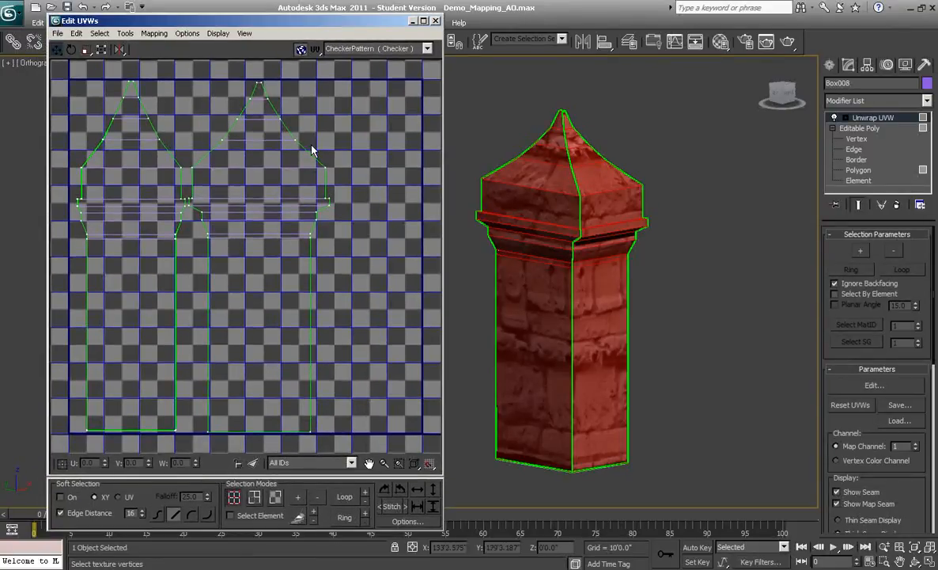
scroll(317, 152, down, 2)
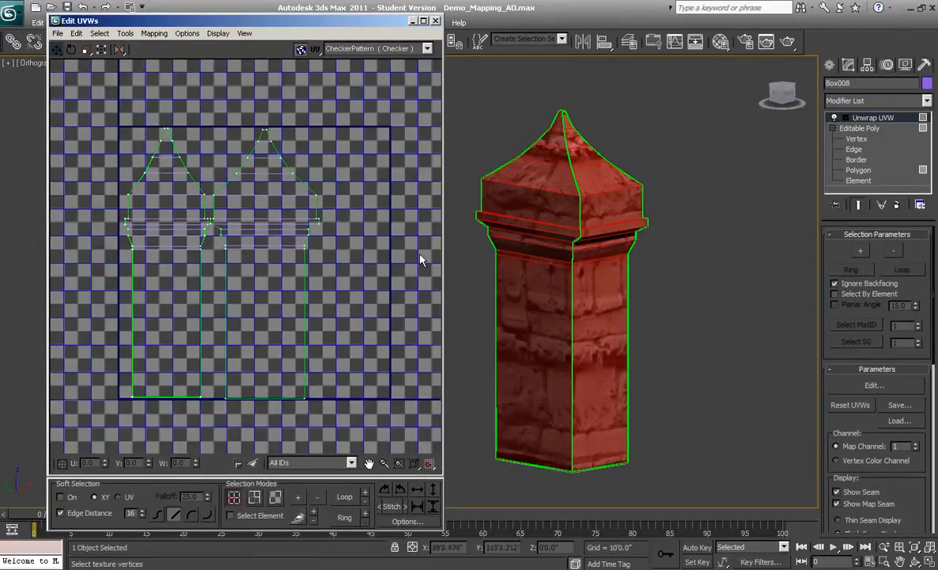
Preview the Normal Bump map and wall_castle.tga behind the UVs, then return to CheckerPattern and inspect the tower for texture distortion.
click(391, 49)
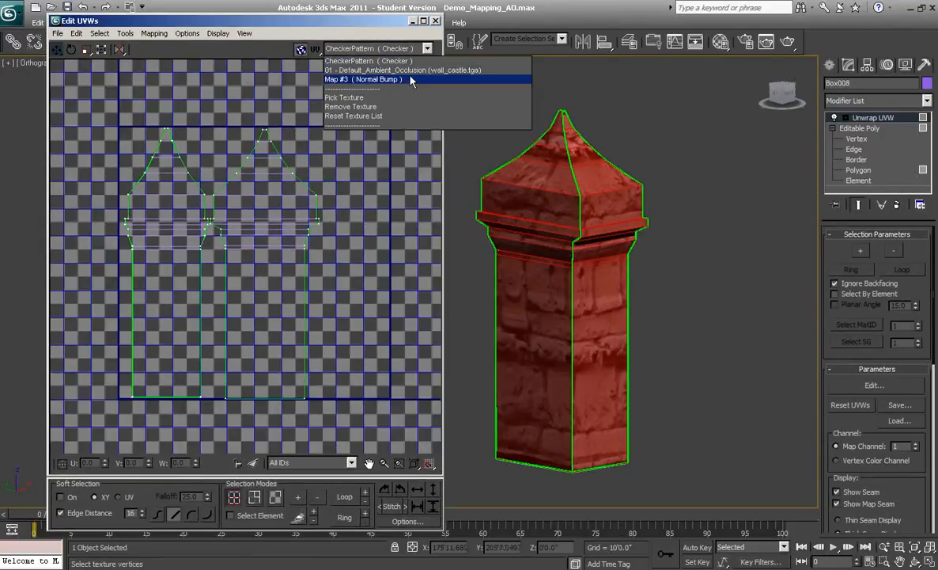
click(404, 80)
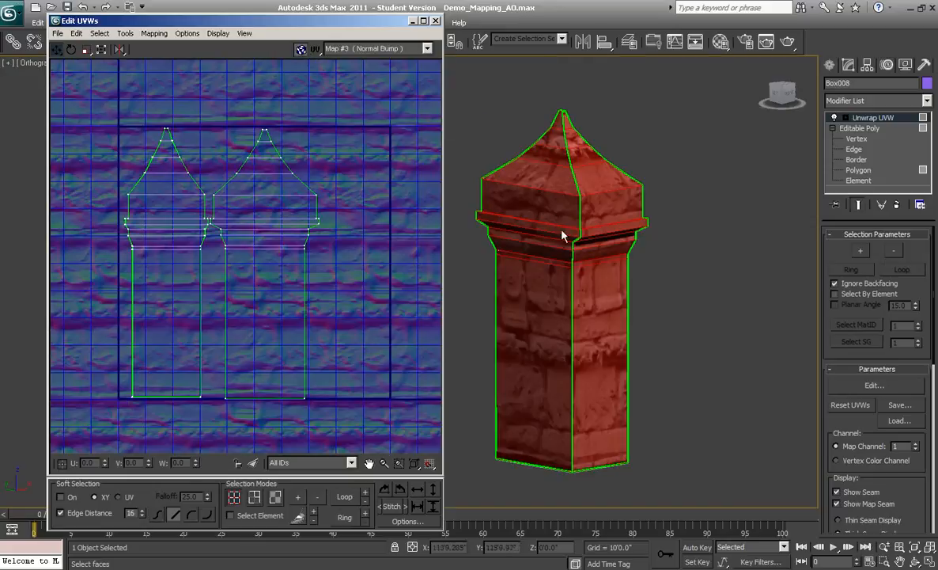
click(426, 48)
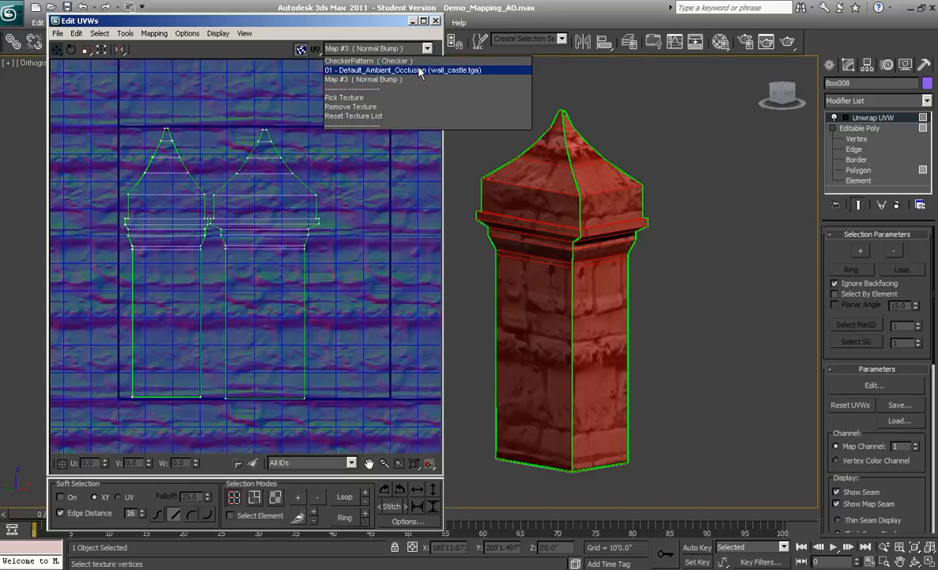
click(421, 71)
click(396, 48)
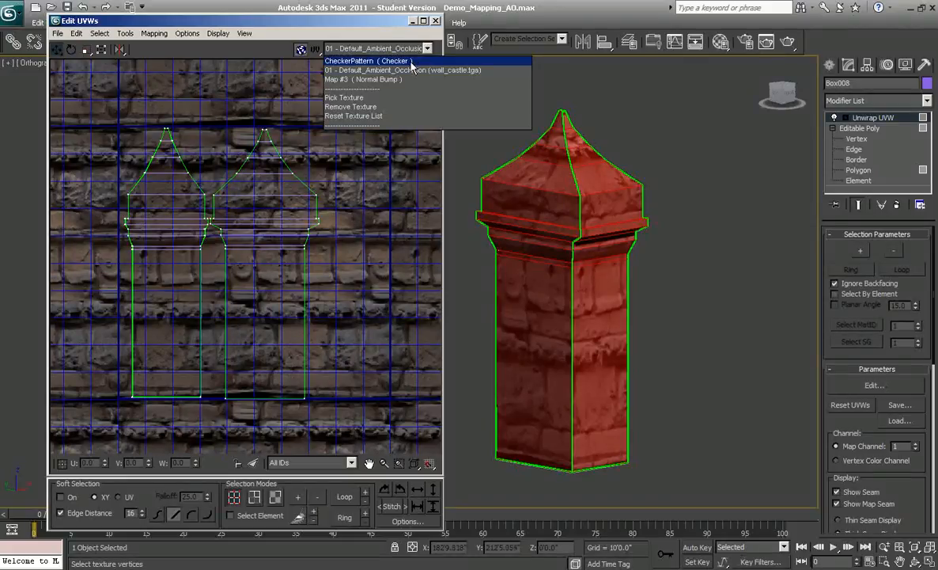
click(412, 64)
middle_drag(613, 232, 642, 229)
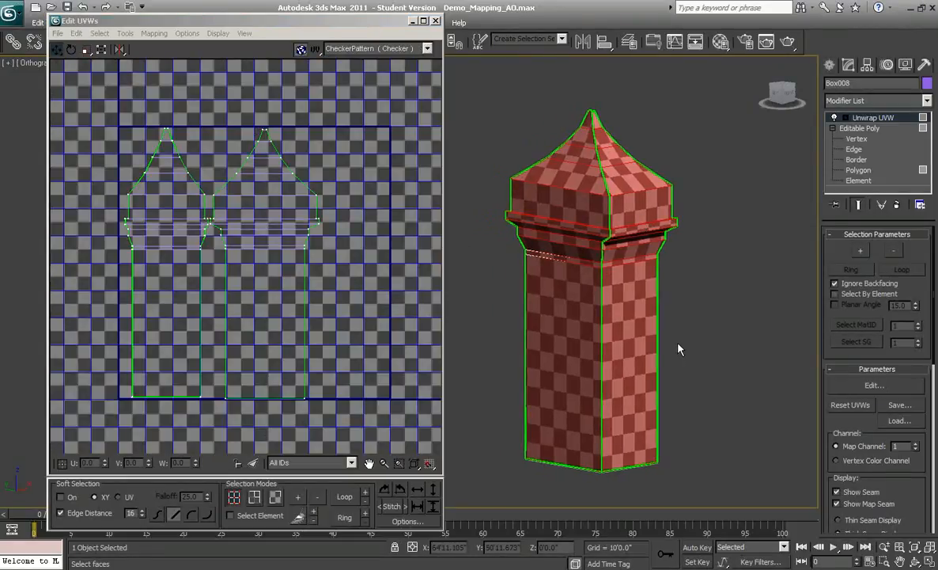
alt+middle_drag(677, 349, 673, 379)
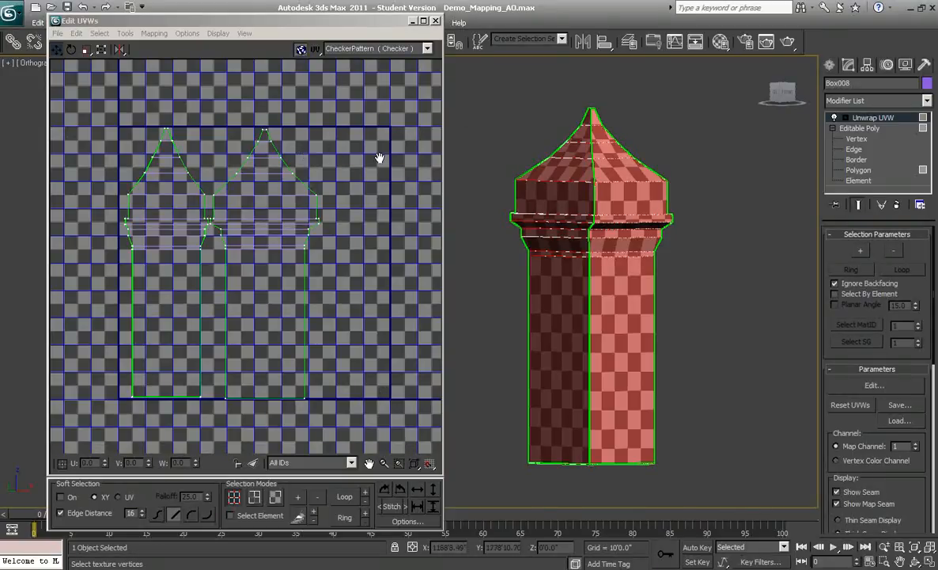
middle_drag(379, 157, 364, 165)
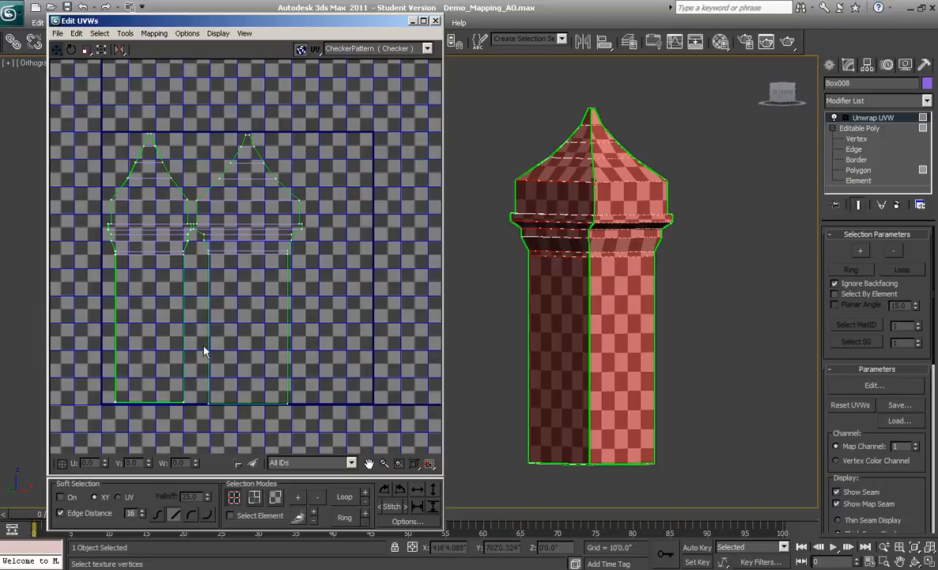
middle_drag(204, 352, 229, 346)
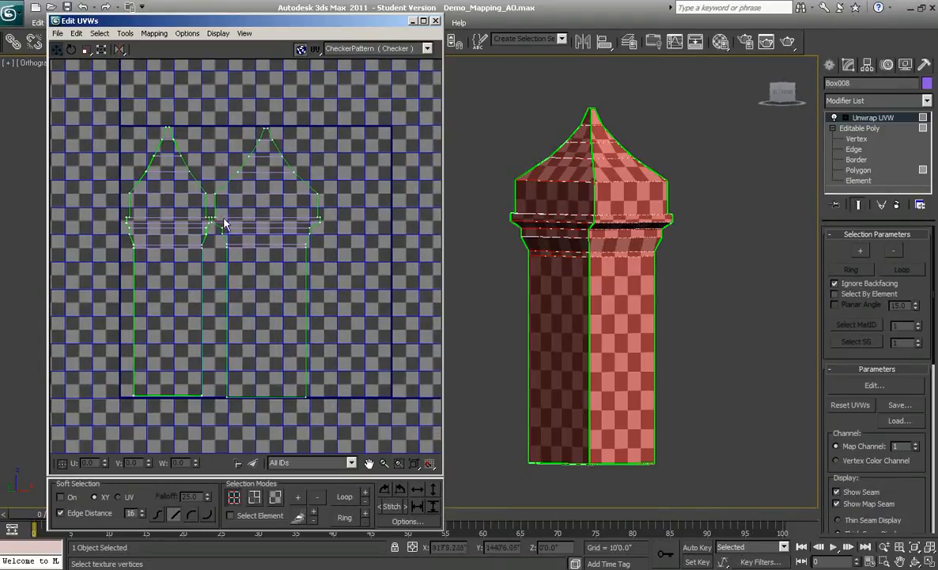
Show wall_castle.tga behind the UV layout and compare the UV shells' placement on the stones with the textured tower.
click(427, 48)
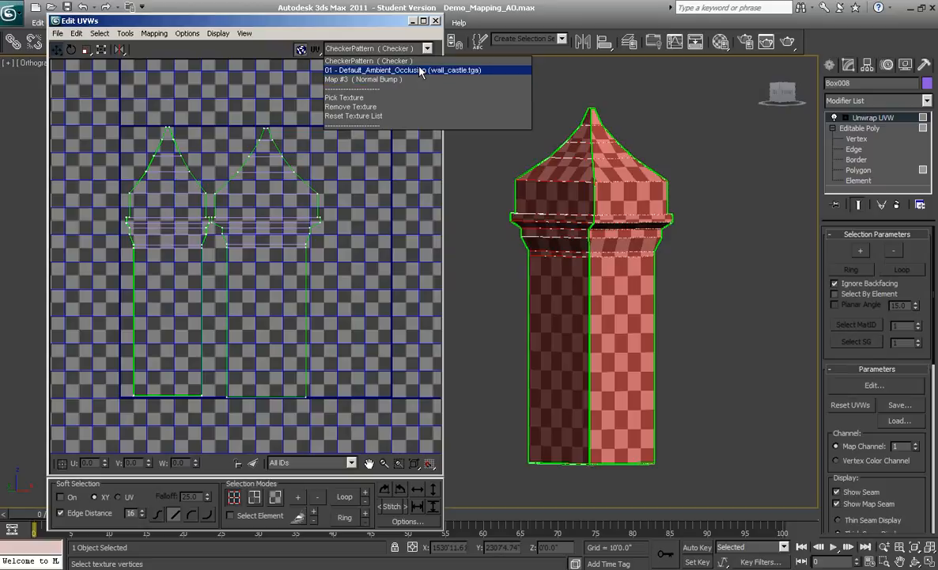
click(421, 71)
middle_drag(329, 230, 340, 245)
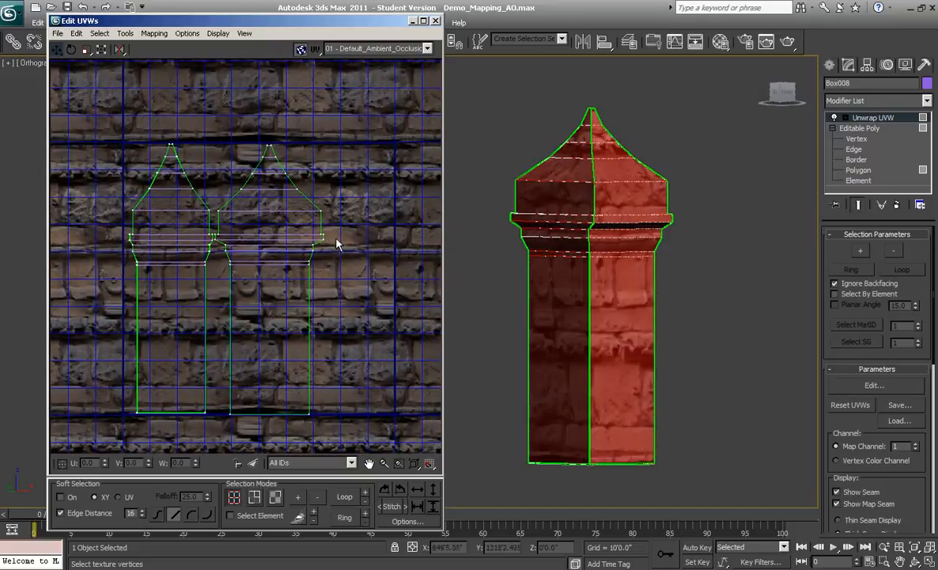
mouse_move(306, 174)
middle_down()
mouse_move(282, 193)
mouse_move(279, 176)
mouse_move(309, 191)
mouse_move(319, 182)
middle_up()
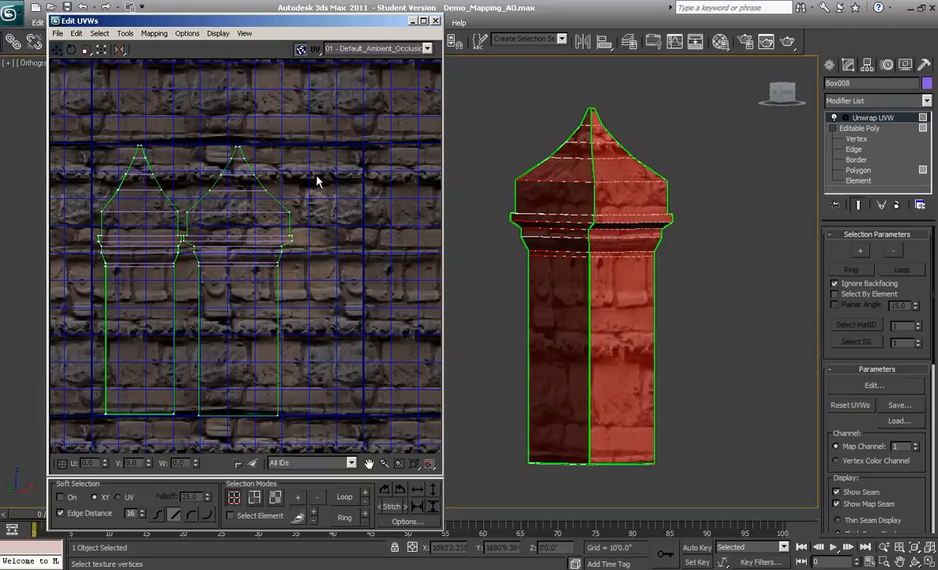
middle_drag(317, 180, 346, 163)
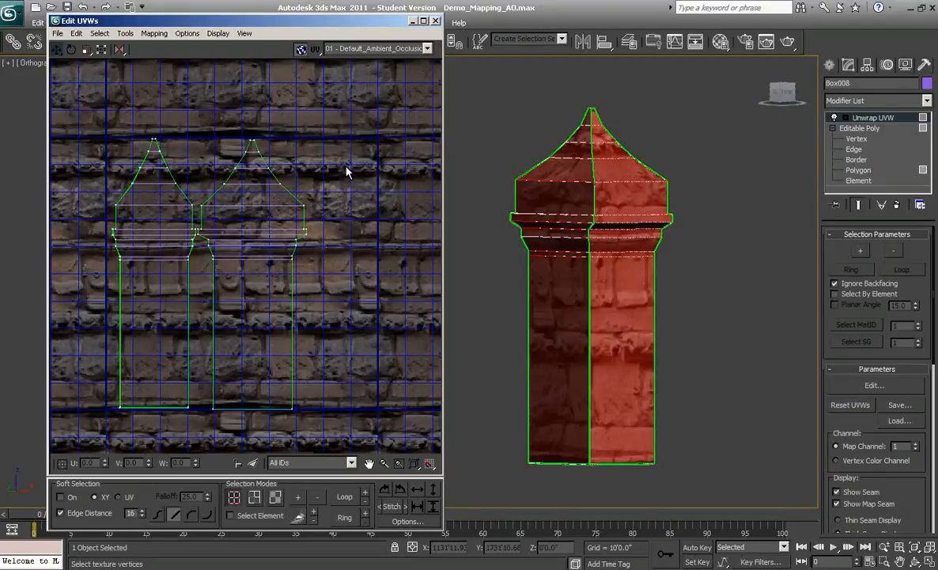
middle_drag(381, 187, 373, 185)
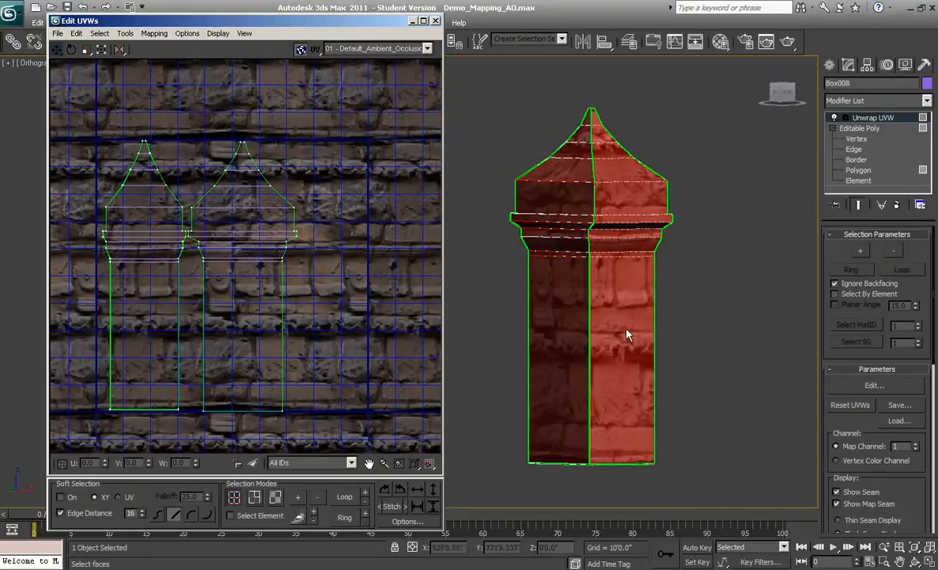
alt+middle_drag(663, 302, 683, 318)
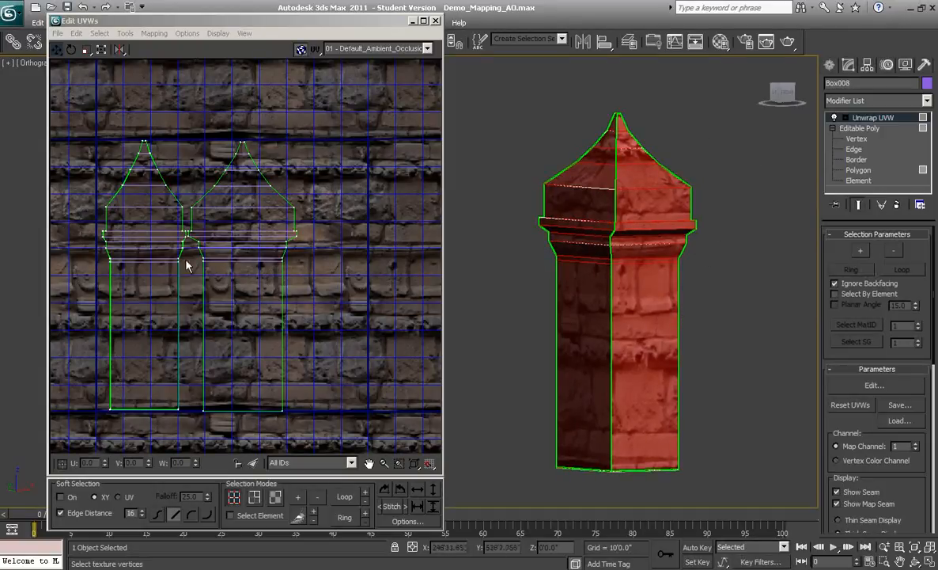
middle_drag(294, 166, 332, 136)
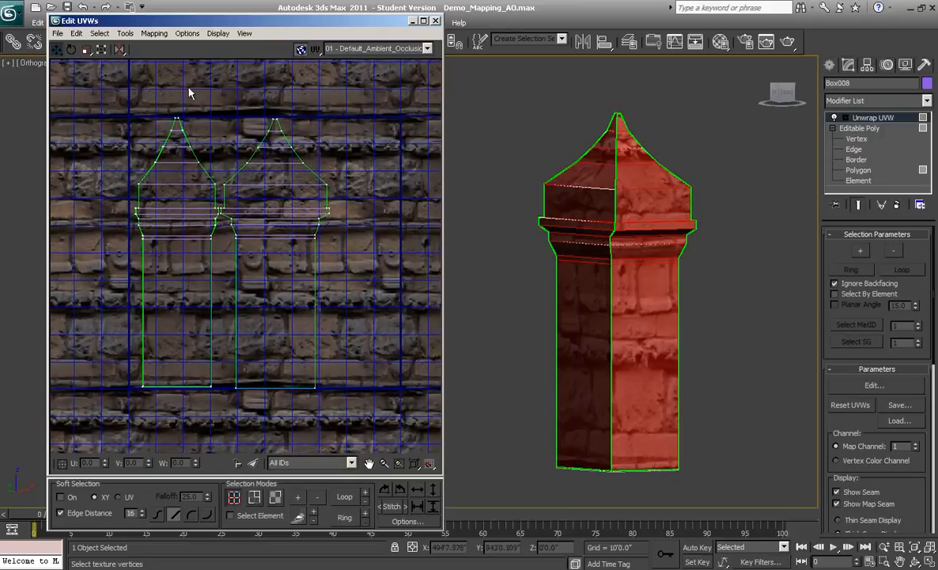
Open the UVW template rendering settings and set the template's width and height to 512.
click(125, 33)
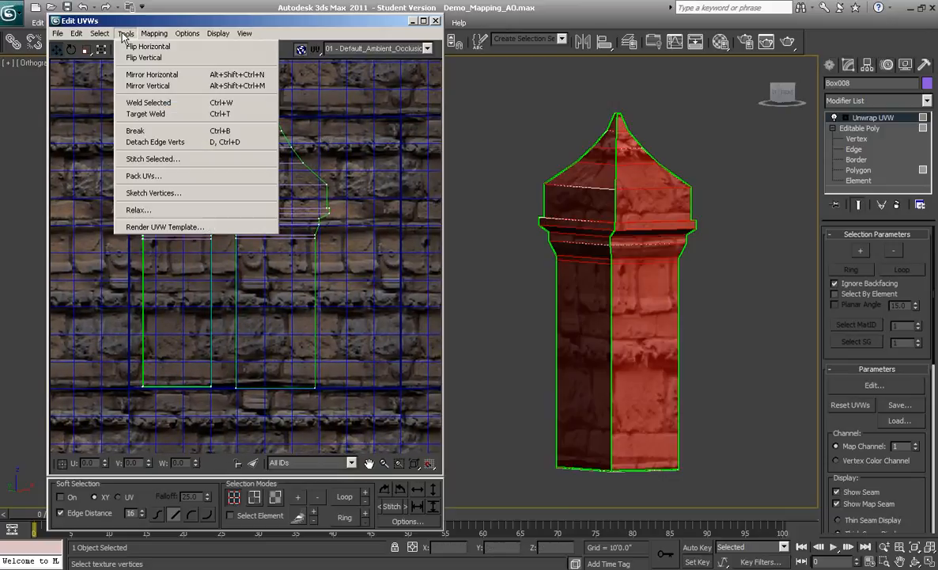
click(132, 228)
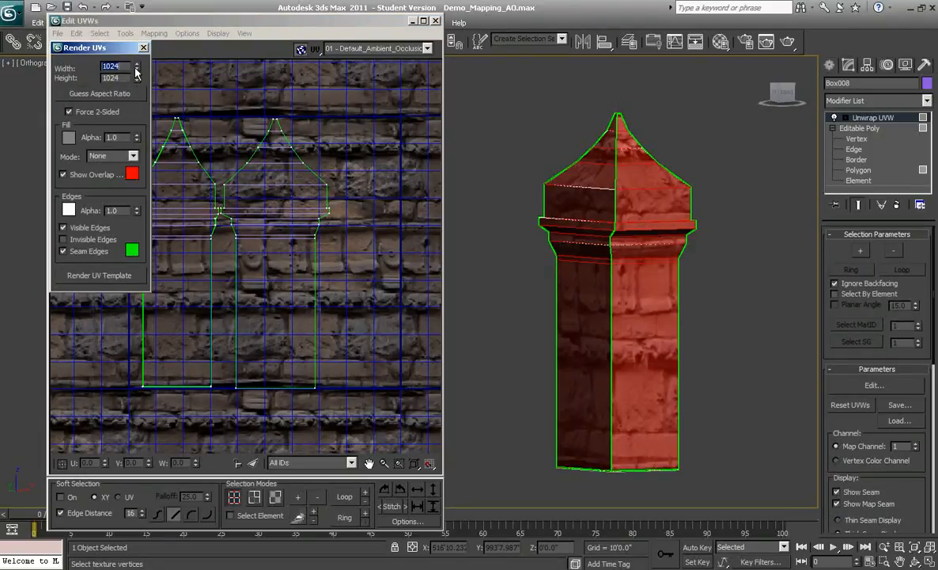
drag(136, 71, 137, 73)
double_click(110, 65)
text(512)
key(Tab)
text(51)
Keep the template's fill mode at None, exclude the seam edges and render the UV template.
click(128, 156)
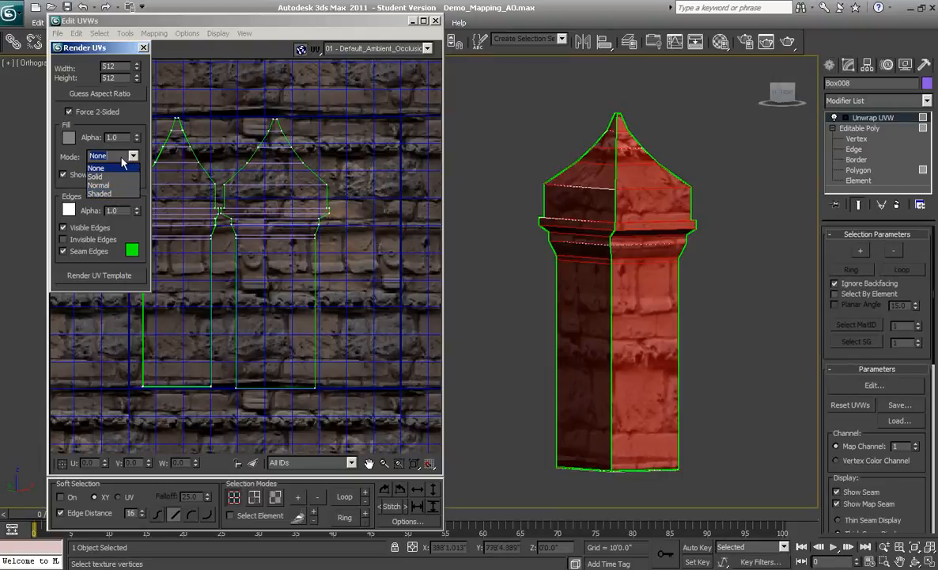
click(109, 155)
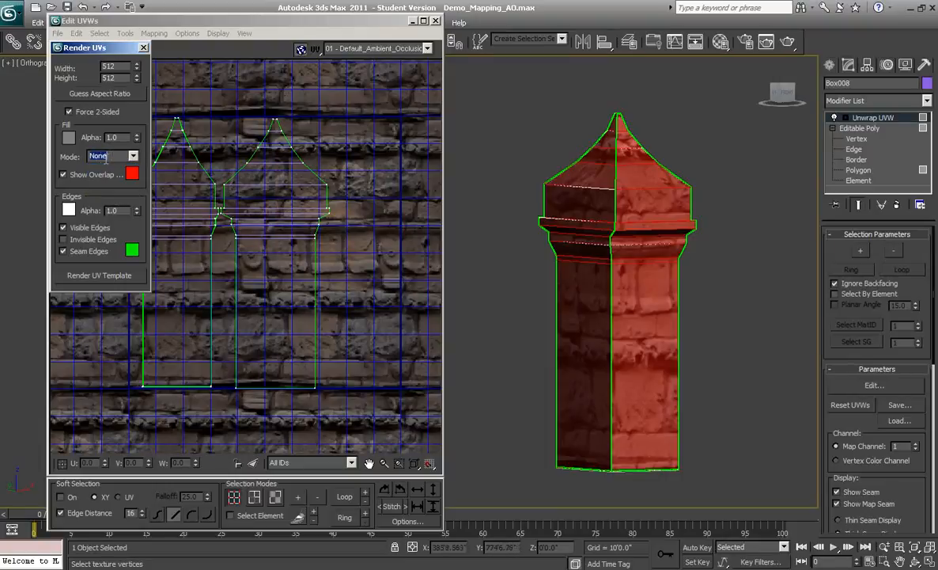
click(64, 252)
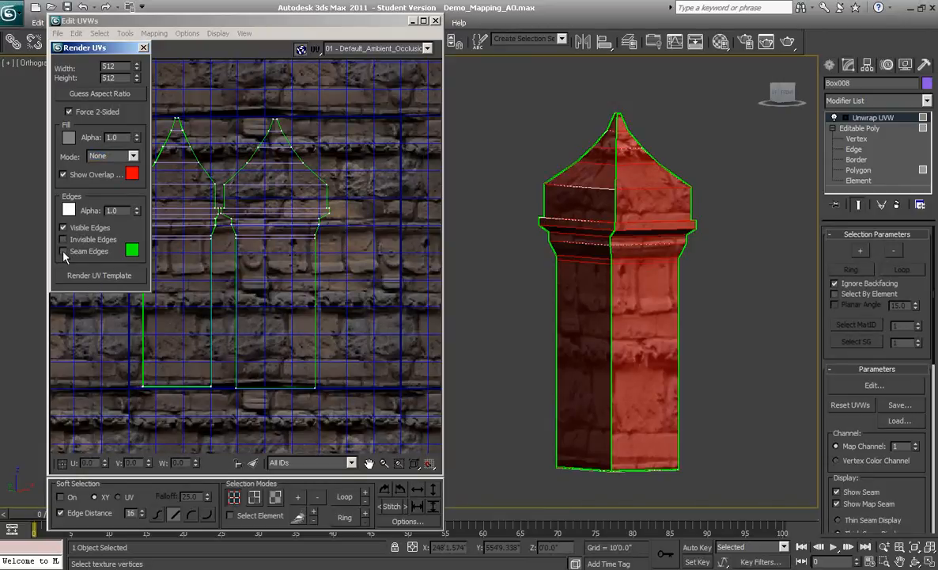
click(100, 277)
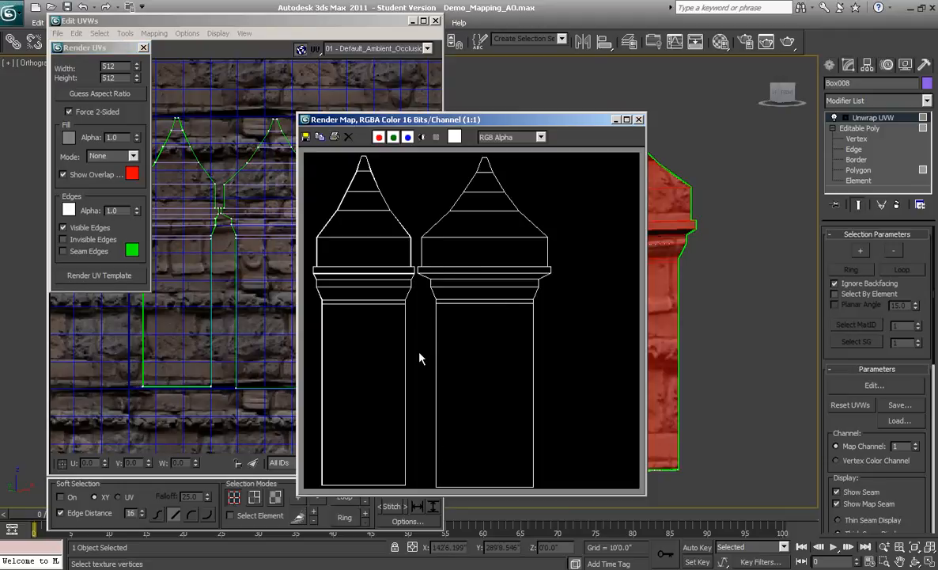
Save the rendered template over the existing RenderUVs image in the References folder as an RGB 24 bit BMP.
click(305, 137)
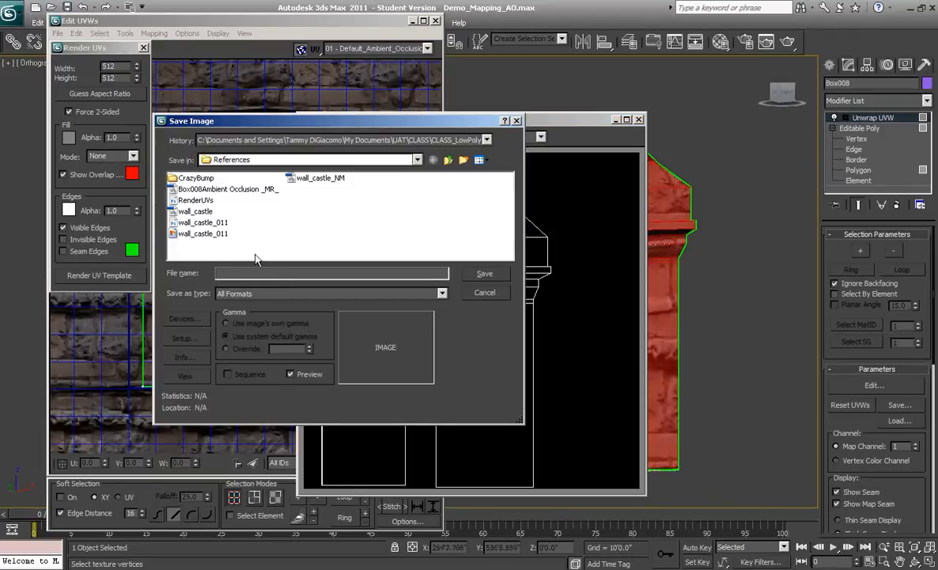
click(190, 200)
click(483, 274)
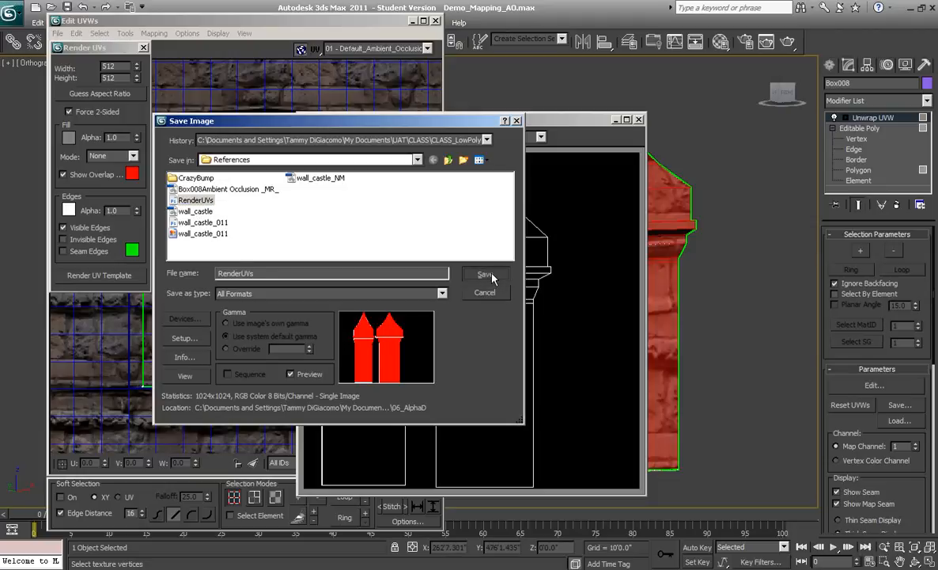
click(442, 321)
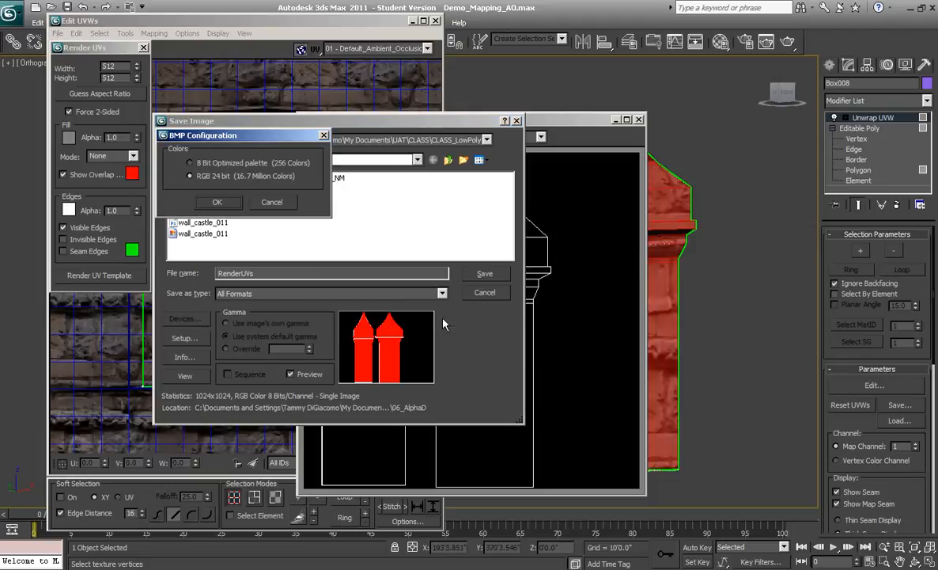
click(202, 198)
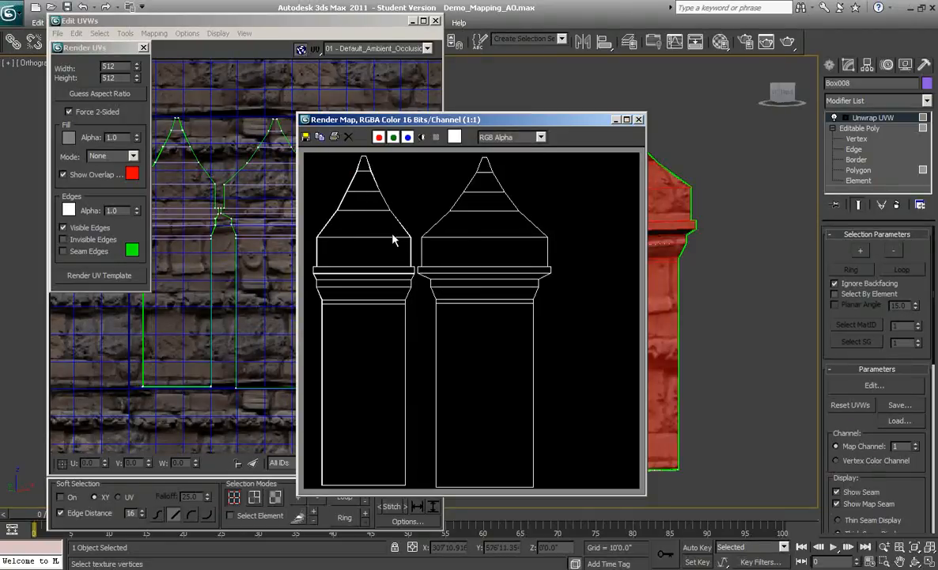
Move the rendered map window aside, switch to Photoshop and open the RenderUVs image from the References folder.
drag(510, 123, 386, 101)
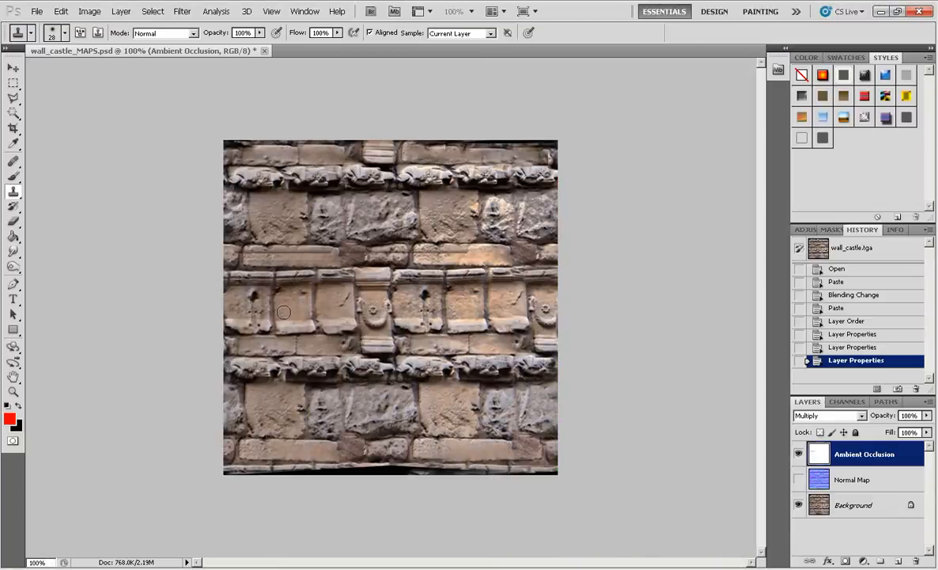
click(38, 14)
click(45, 36)
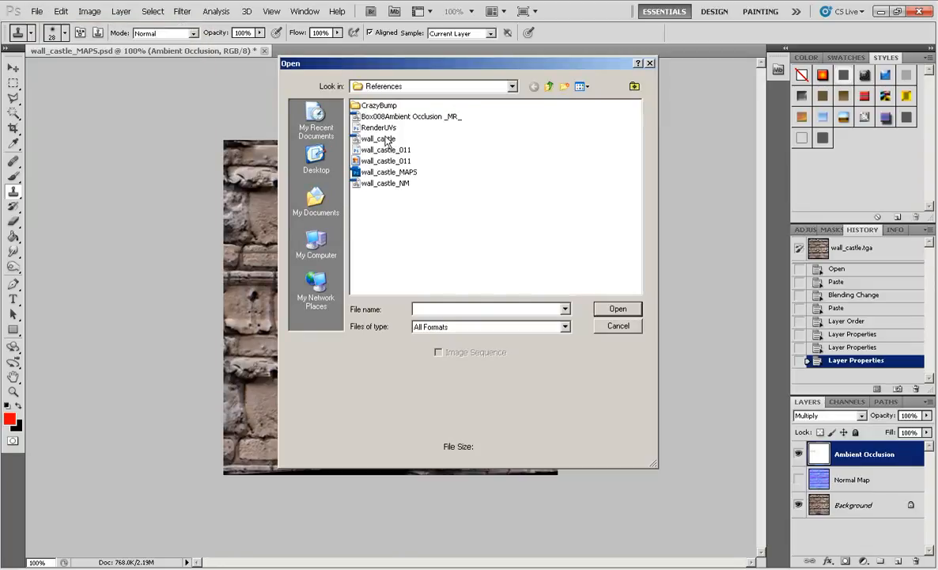
click(368, 127)
click(617, 310)
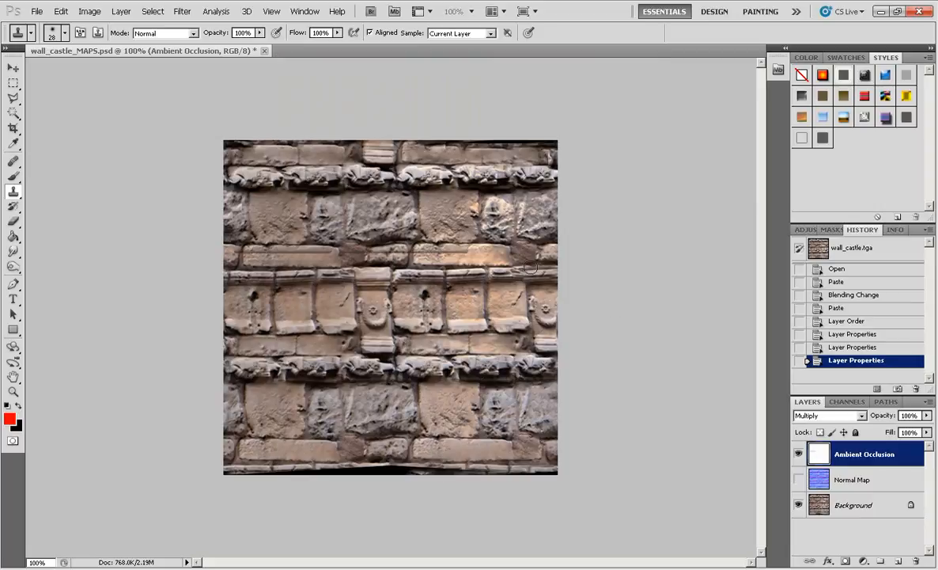
Invert the colours of the RenderUVs image so the template has black lines on a white background.
click(151, 13)
mouse_move(82, 15)
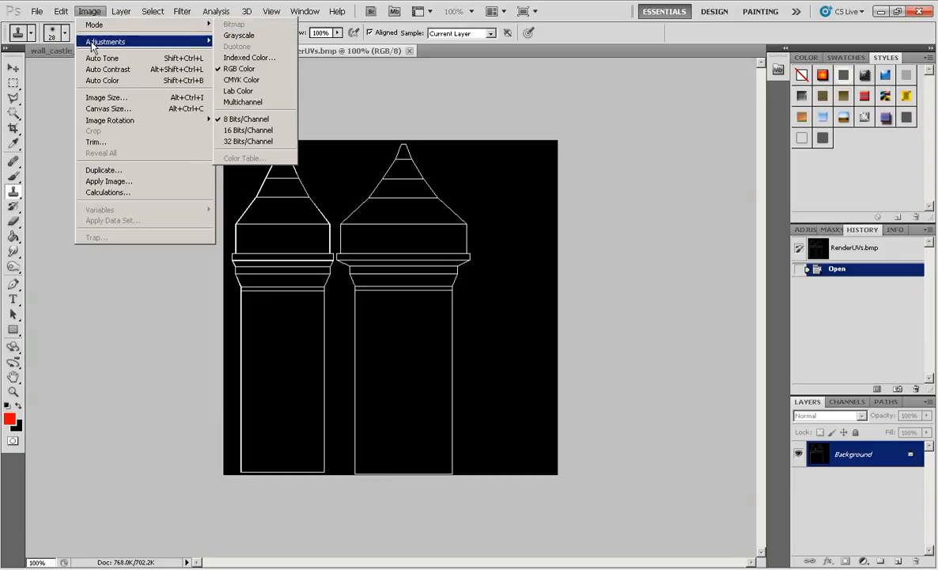
mouse_move(92, 46)
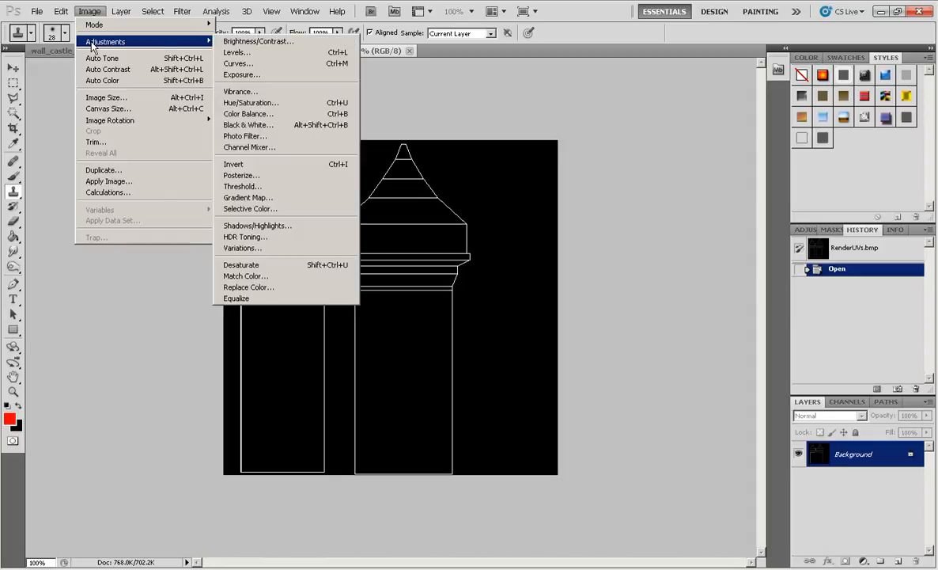
click(235, 164)
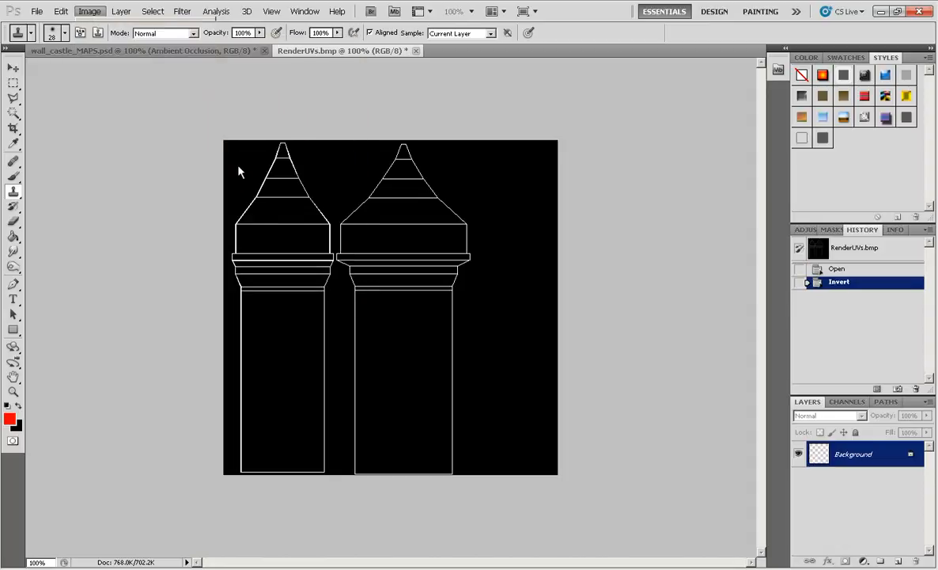
Copy the whole inverted template into wall_castle_MAPS.psd as a new layer and place it directly above the Background layer.
key(ctrl+a)
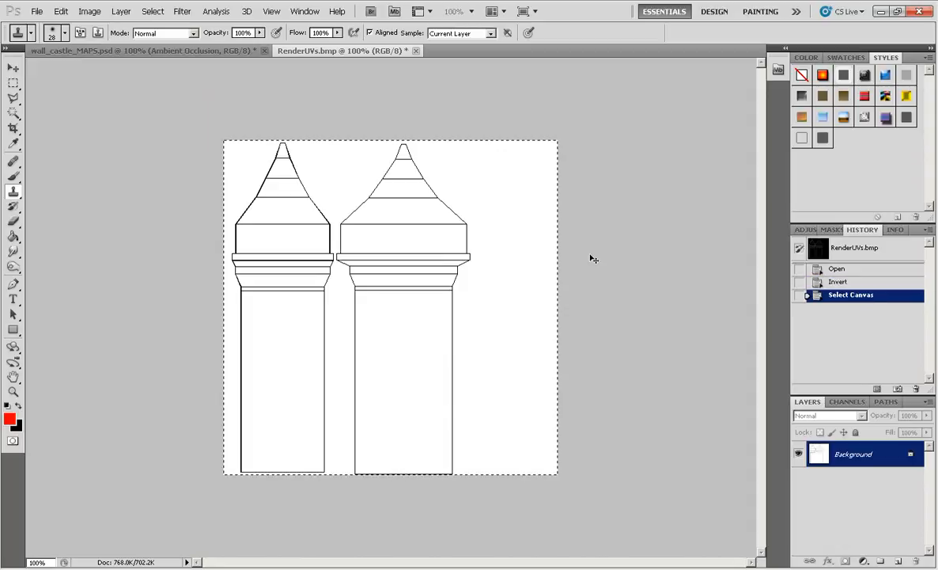
click(186, 49)
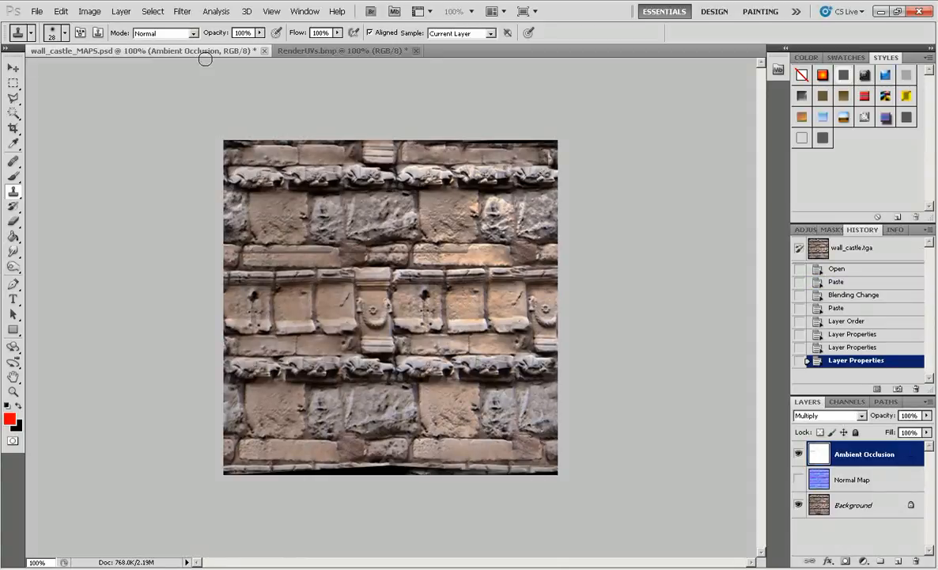
key(ctrl+v)
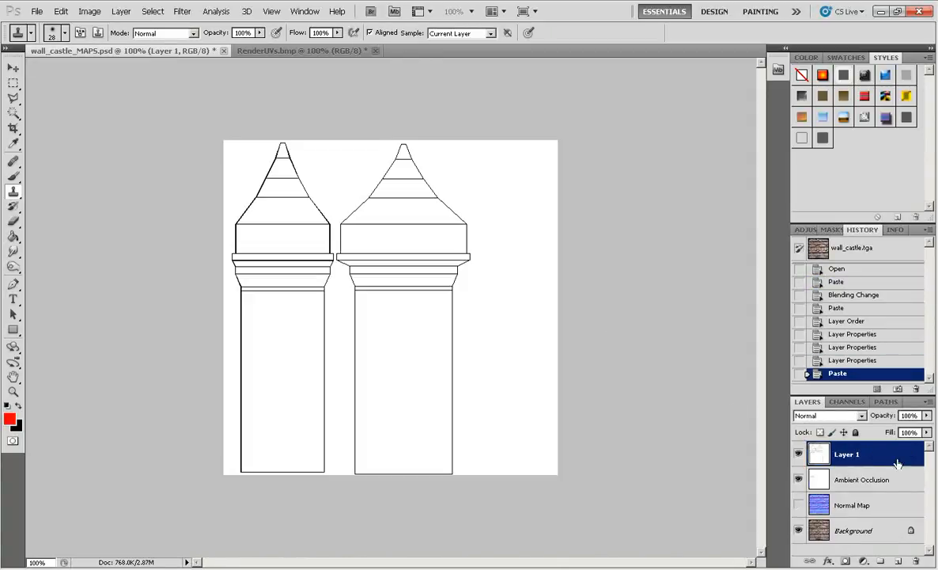
drag(815, 456, 827, 518)
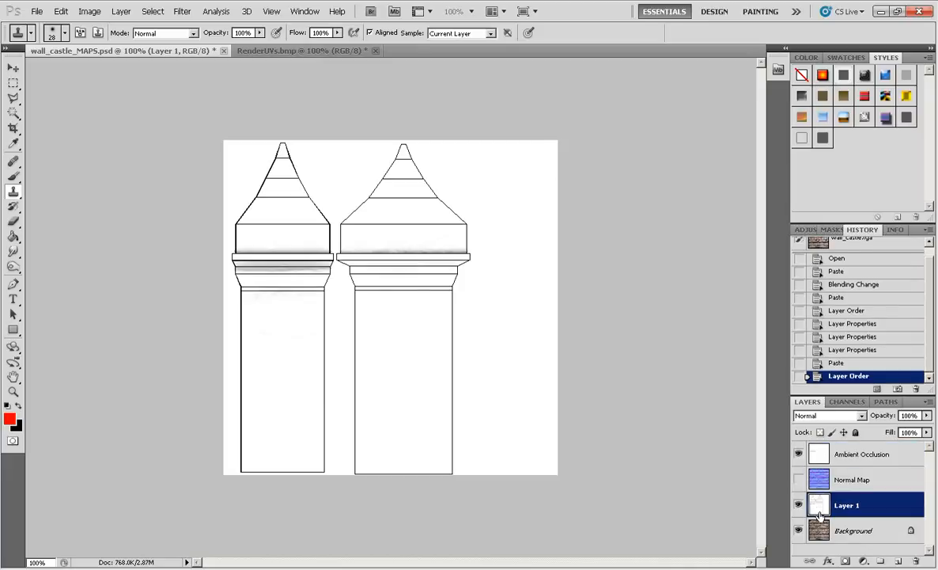
Hide the Ambient Occlusion layer and make the UV template layer semi-transparent by lowering its opacity to 50%.
click(799, 454)
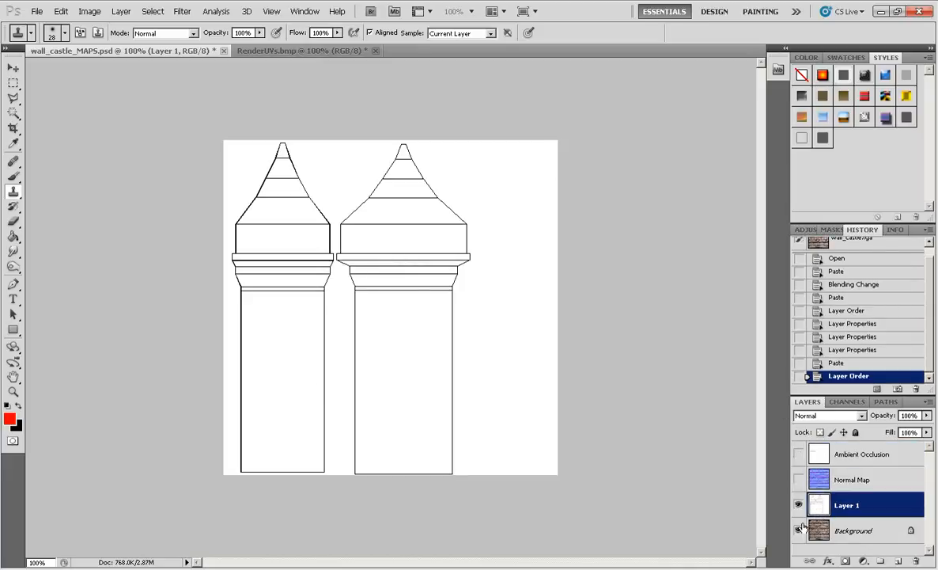
click(928, 432)
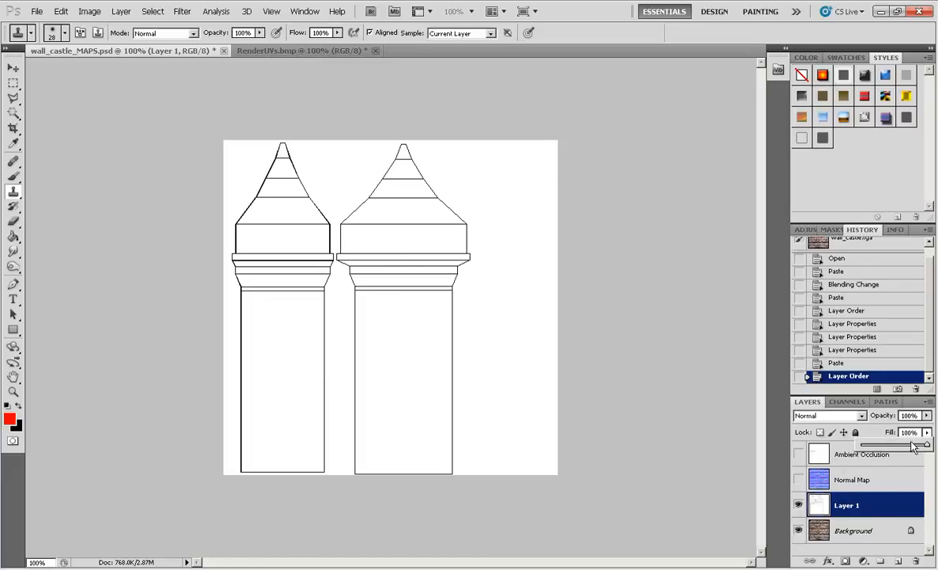
click(903, 449)
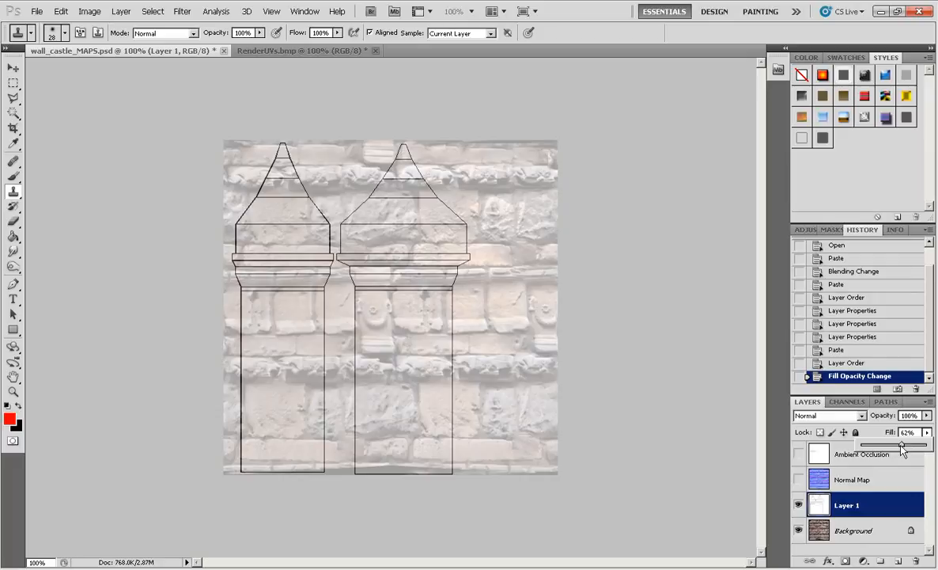
mouse_move(903, 449)
mouse_down()
mouse_move(932, 425)
mouse_move(895, 431)
mouse_up()
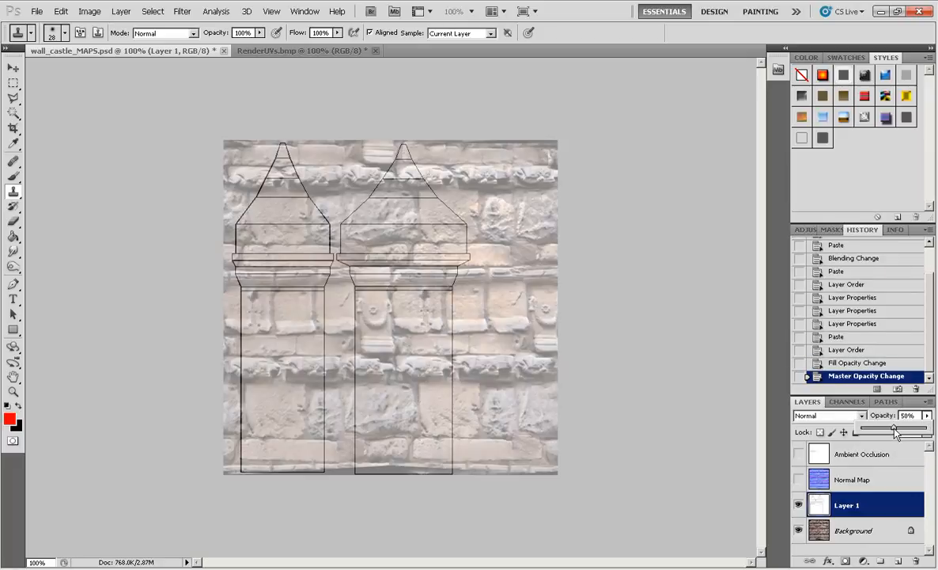